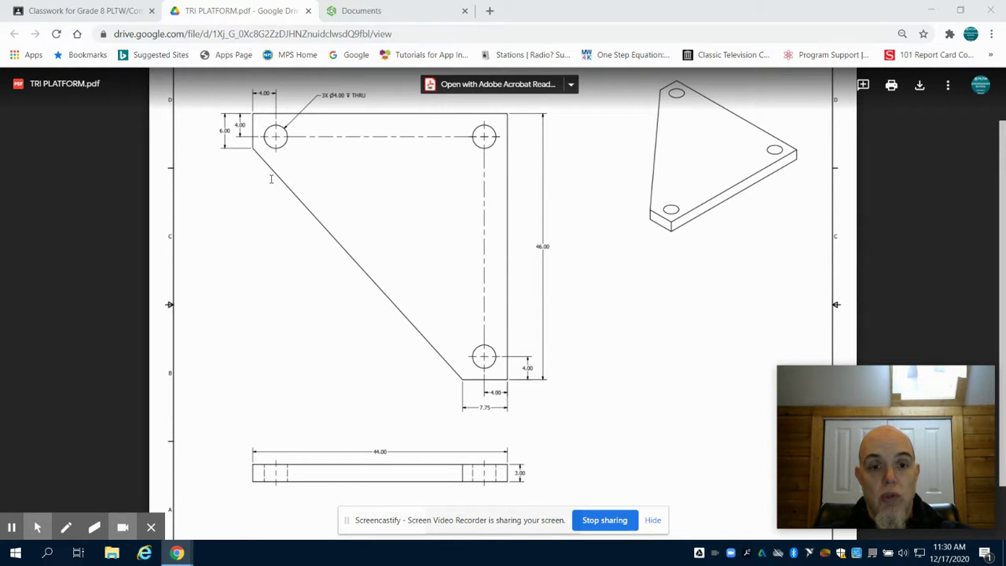
# - Leave the TRI PLATFORM.pdf drawing and go to the Onshape documents page
pyautogui.click(368, 11)
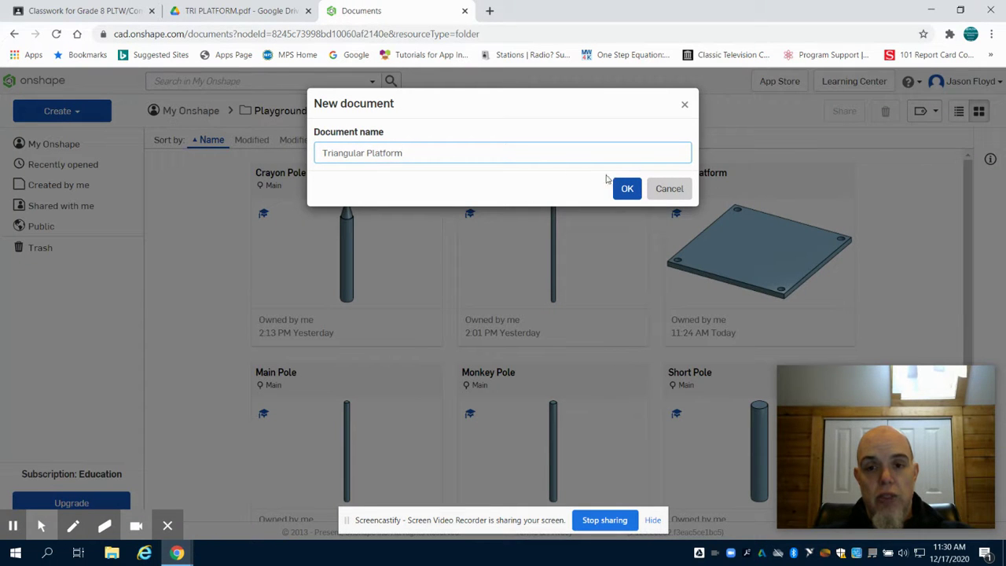
# - Create the Triangular Platform document and start Sketch 1 on the Top plane, viewed from above
pyautogui.click(625, 191)
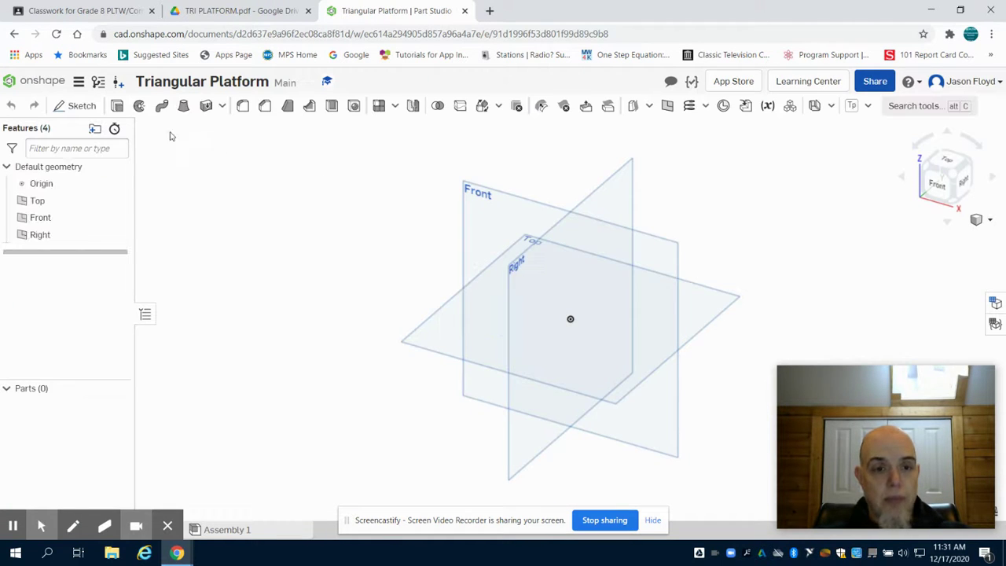
pyautogui.click(88, 106)
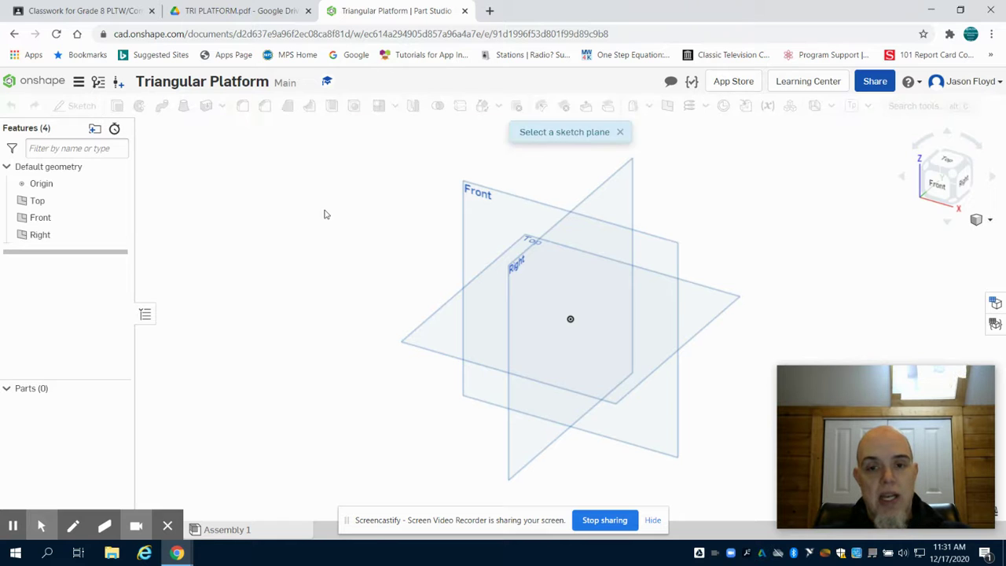
pyautogui.click(467, 324)
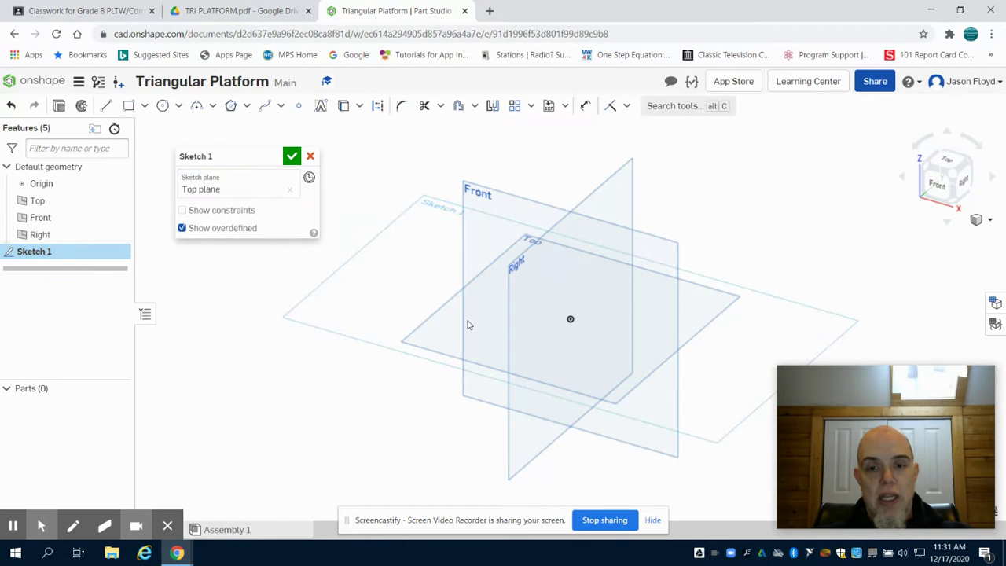
pyautogui.click(940, 162)
pyautogui.scroll(-3, 595, 173)
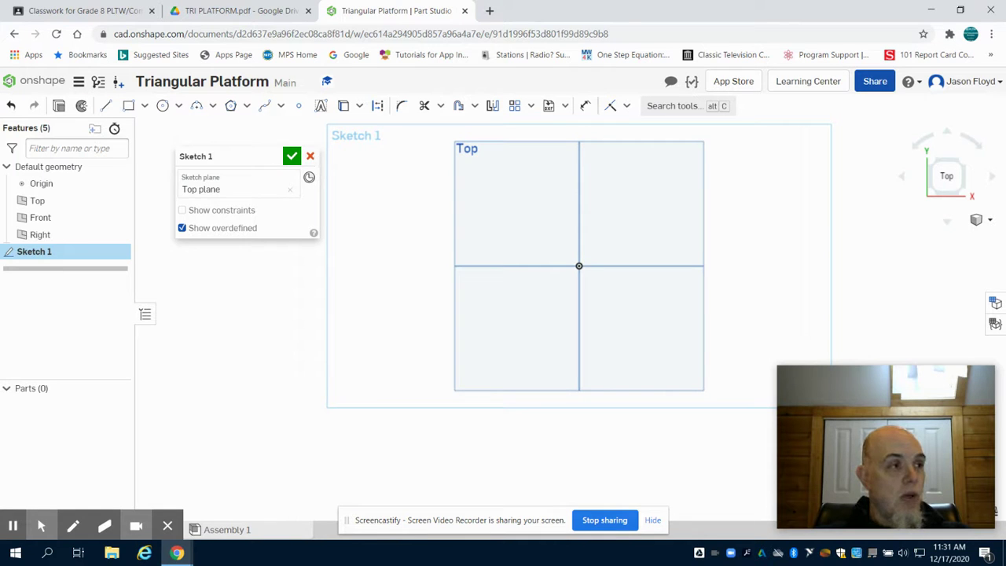
# - Draw the 6-unit vertical left edge of the outline with the Line tool
pyautogui.click(106, 105)
pyautogui.click(359, 231)
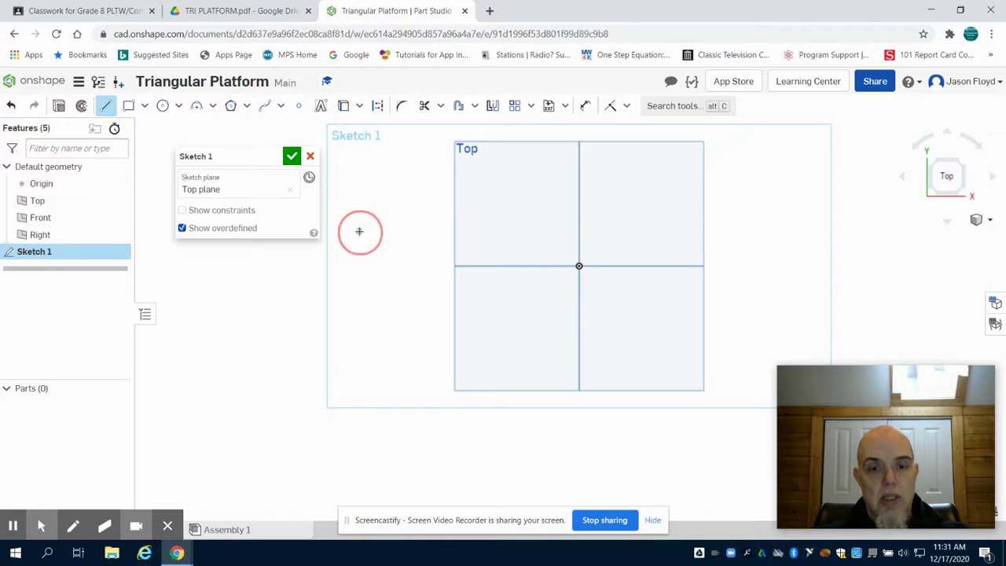
pyautogui.click(359, 182)
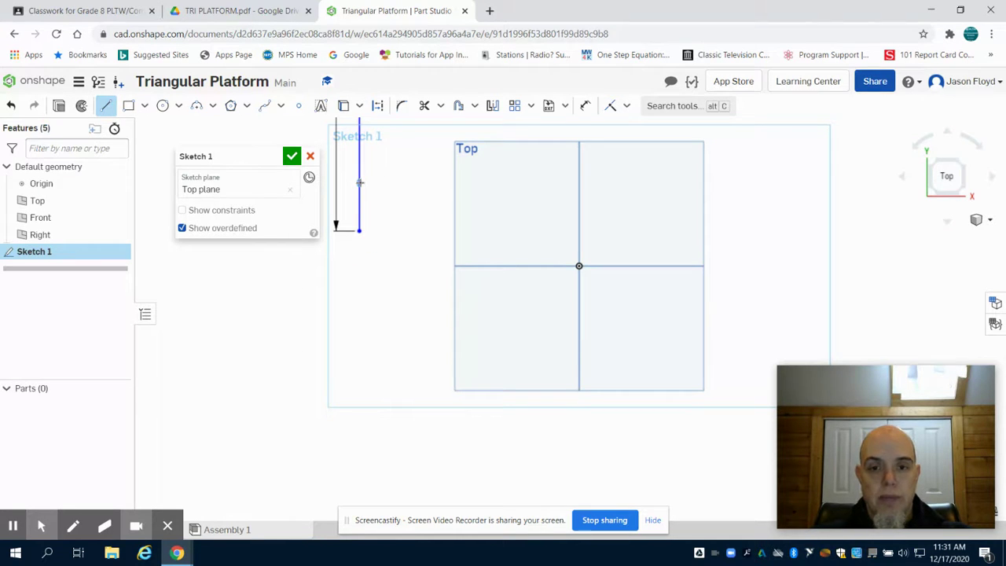
pyautogui.click(943, 174)
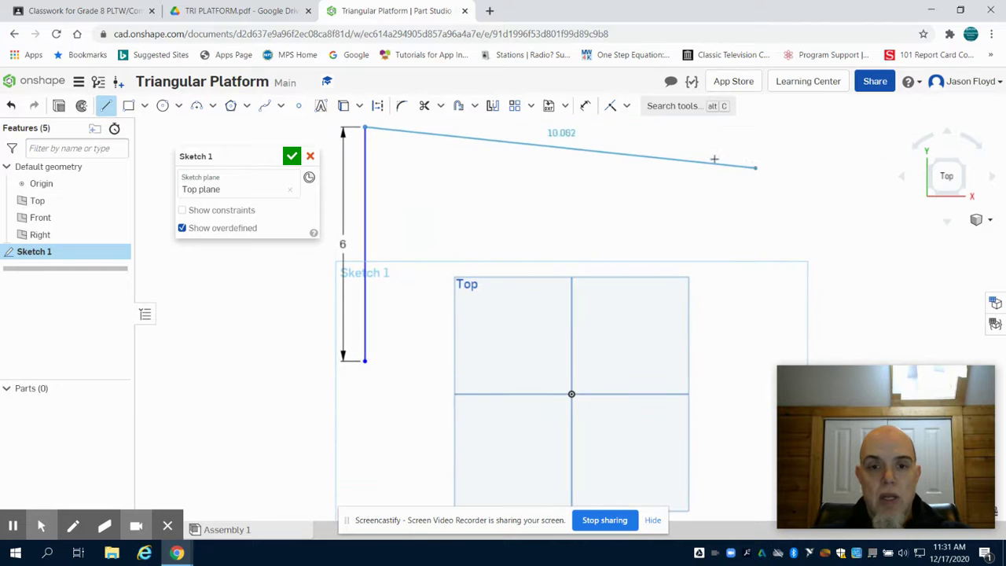
pyautogui.scroll(-1, 722, 131)
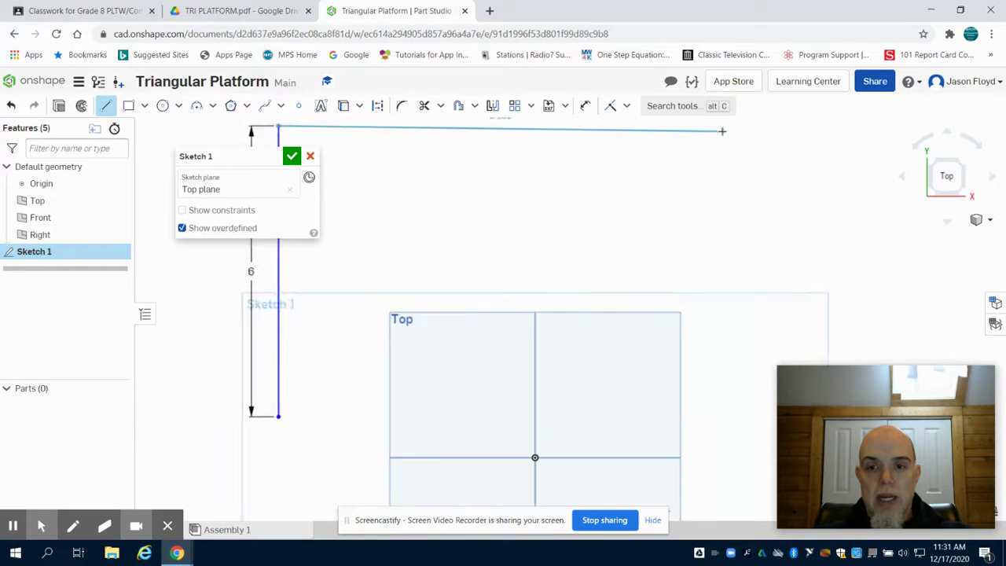
pyautogui.scroll(-1, 722, 131)
pyautogui.scroll(5, 724, 129)
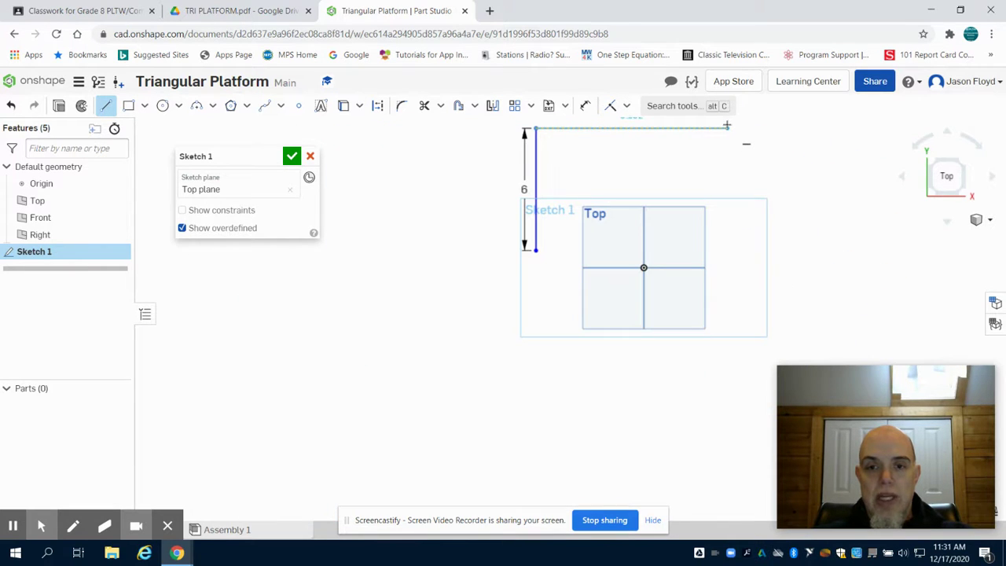
# - Continue the outline with the 44 top edge and a 46 vertical right edge
pyautogui.click(726, 126)
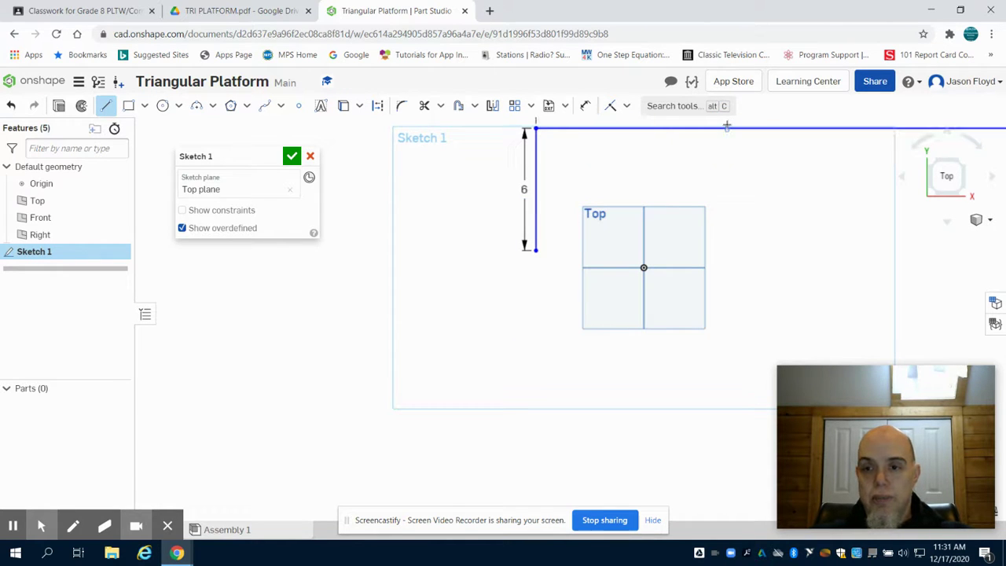
pyautogui.click(943, 175)
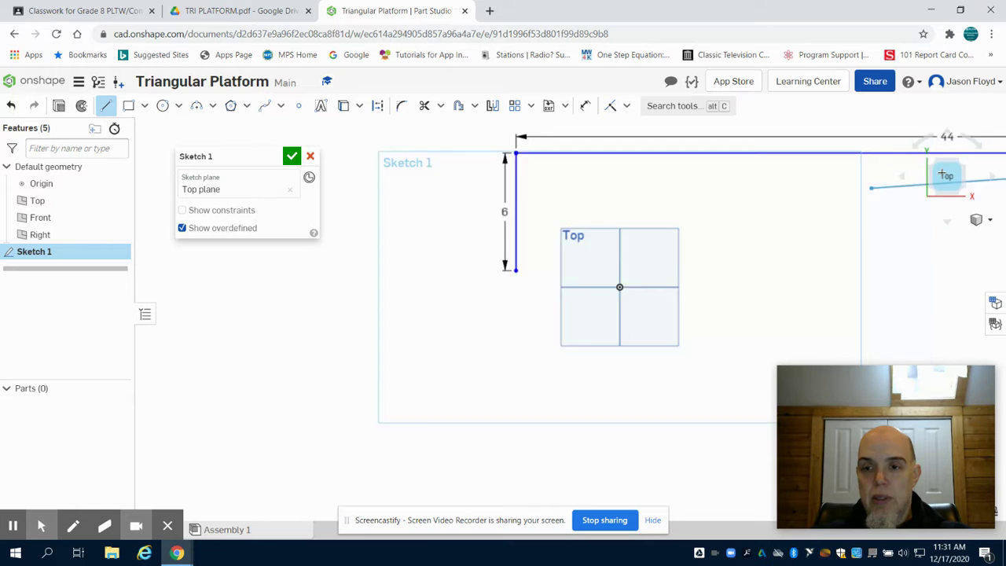
pyautogui.moveTo(987, 385)
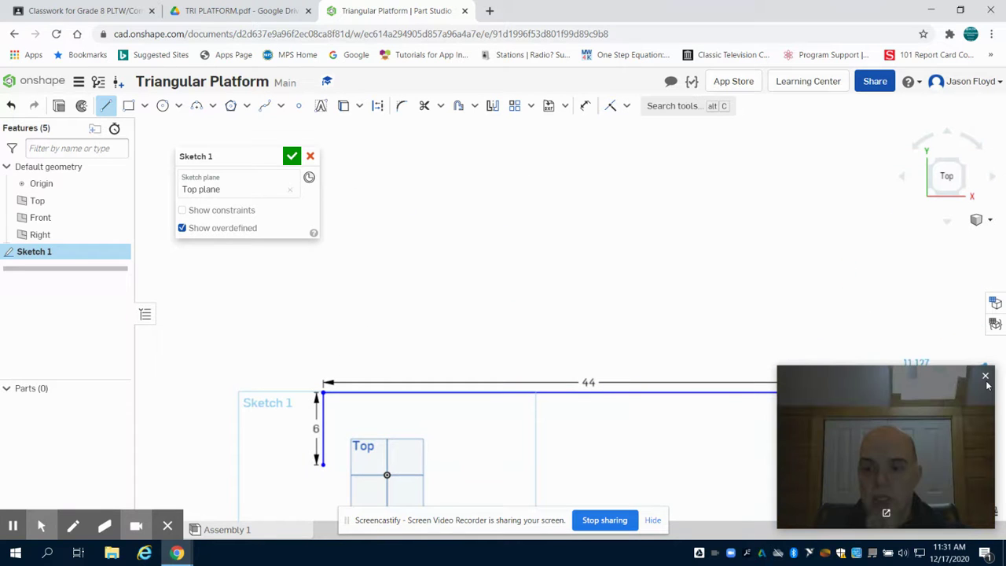
pyautogui.click(985, 379)
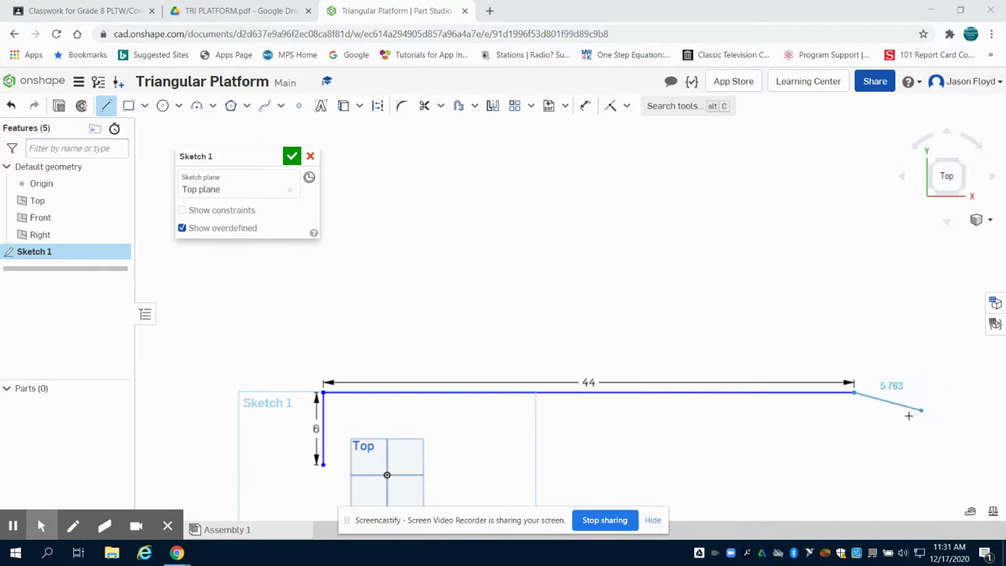
pyautogui.click(854, 391)
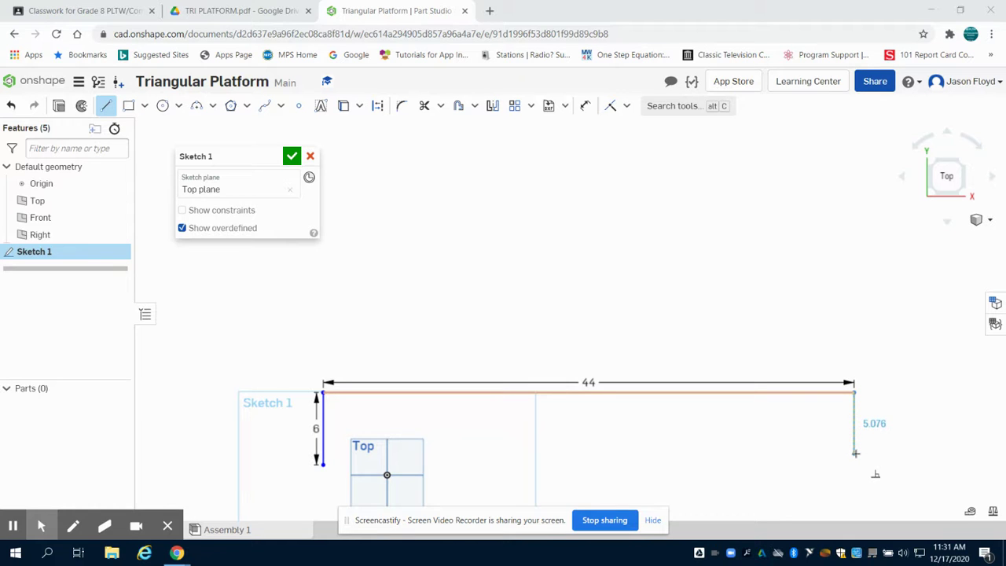
pyautogui.click(854, 453)
pyautogui.write('46')
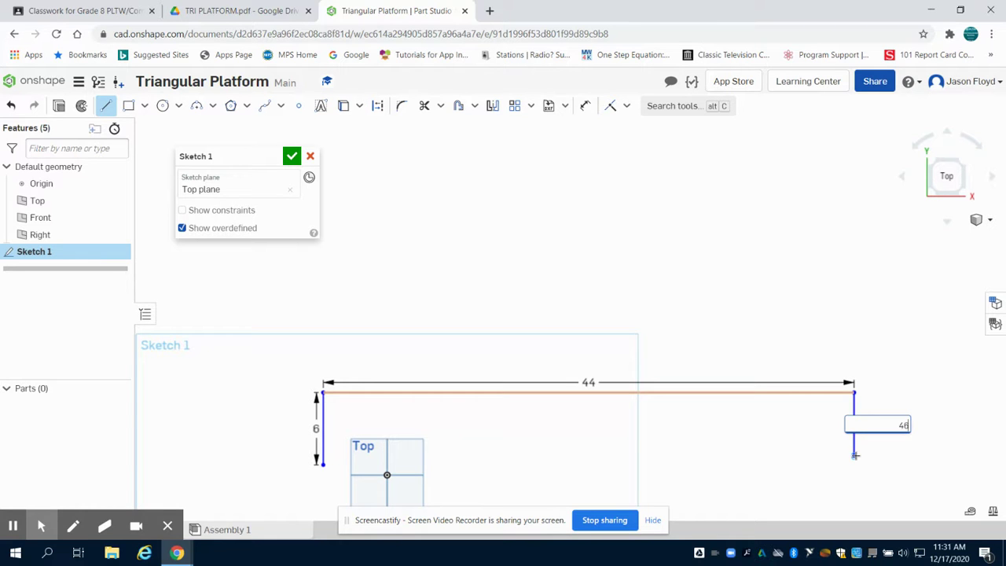
pyautogui.press('Return')
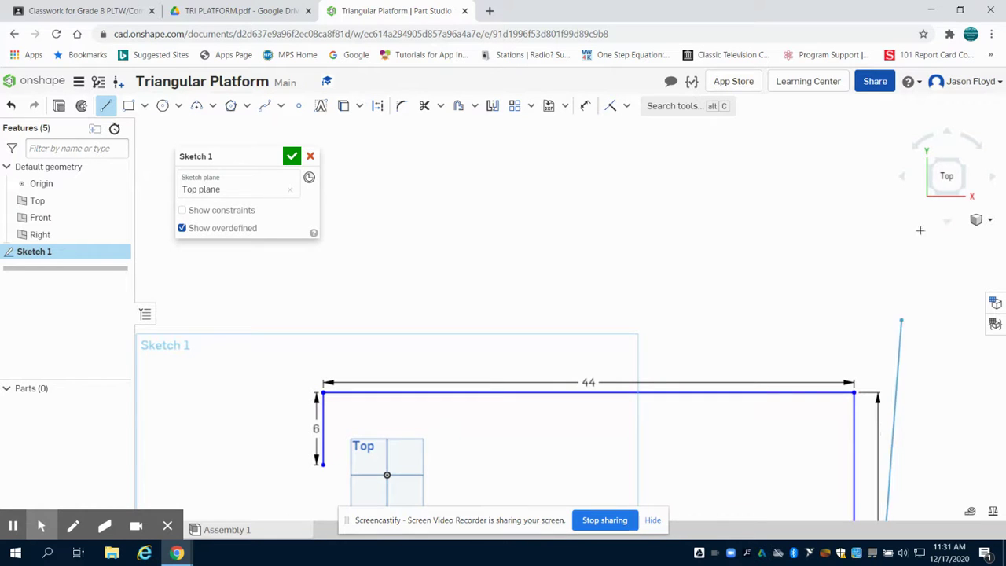
# - Add the 7.75 bottom edge and a diagonal back to the start, checking the drawing
pyautogui.click(946, 176)
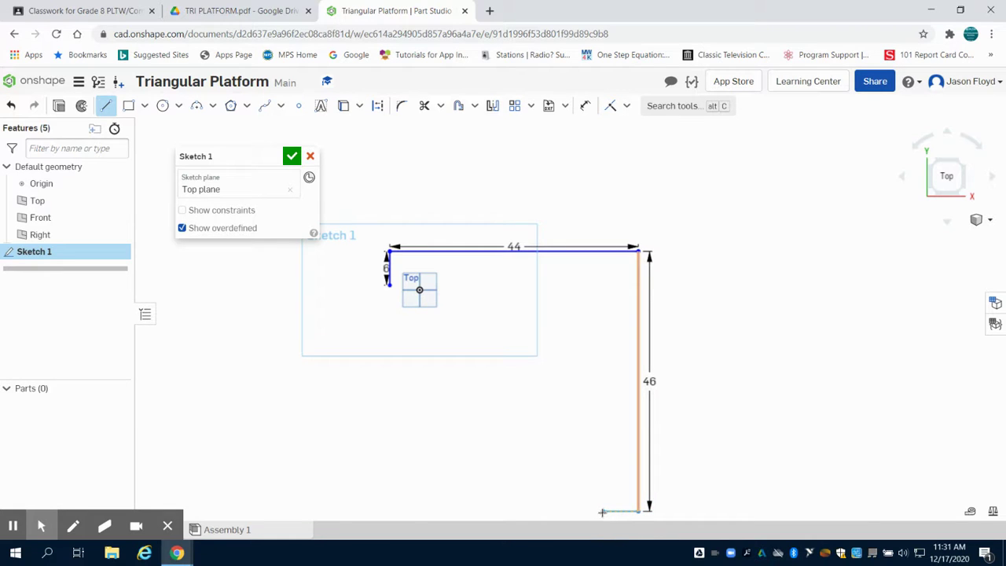
pyautogui.click(602, 512)
pyautogui.write('7')
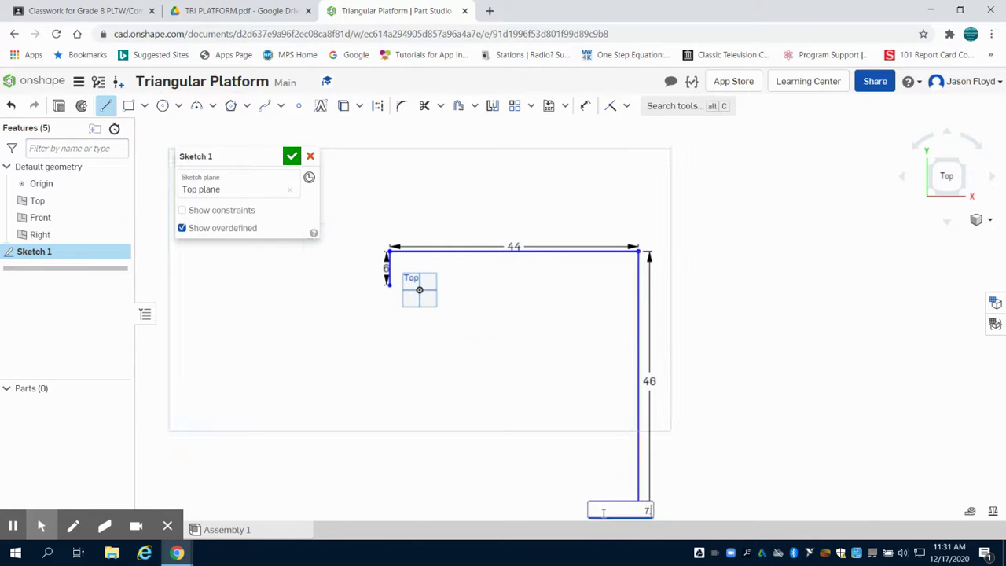
pyautogui.write('.75')
pyautogui.press('Return')
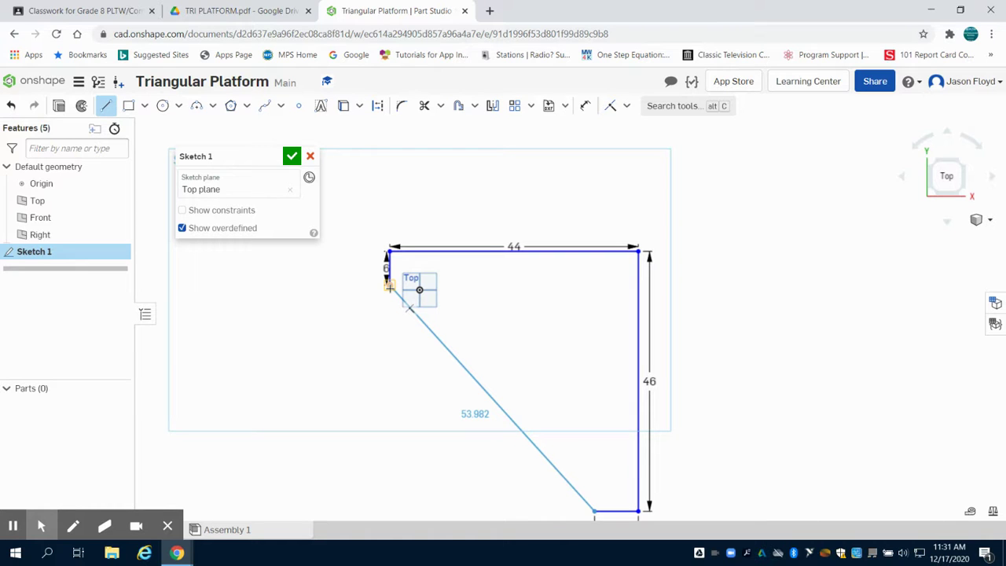
pyautogui.click(389, 288)
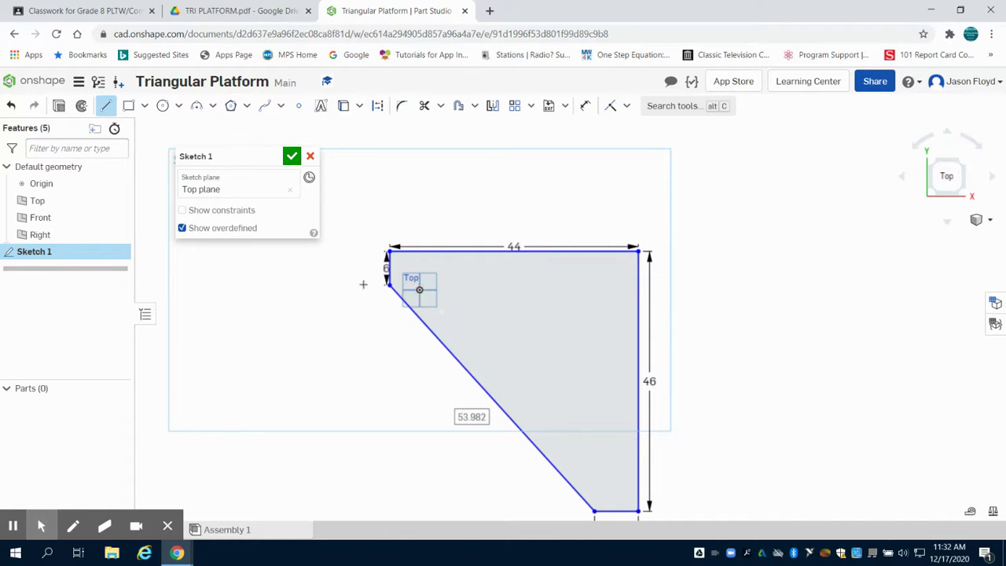
pyautogui.click(260, 16)
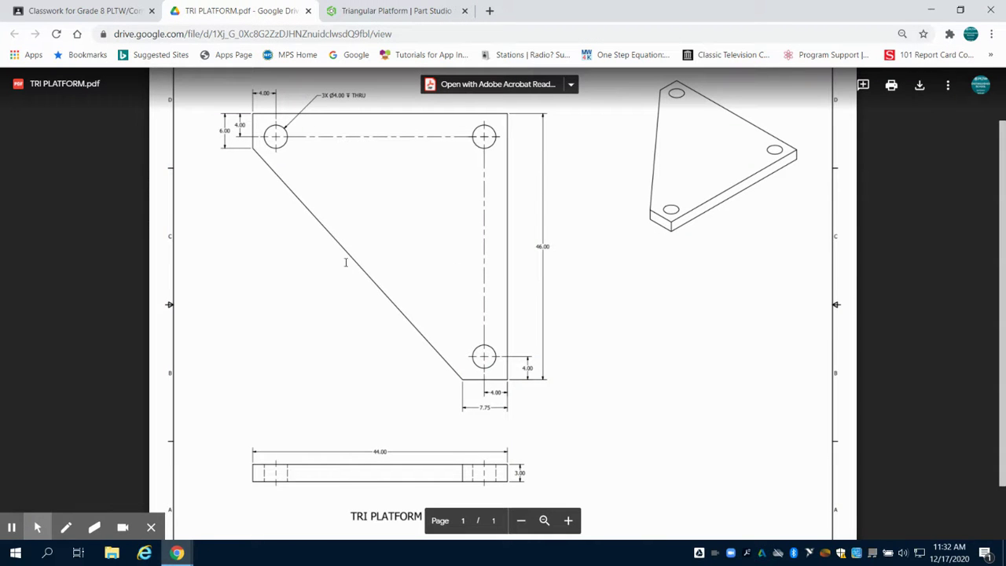
pyautogui.click(378, 9)
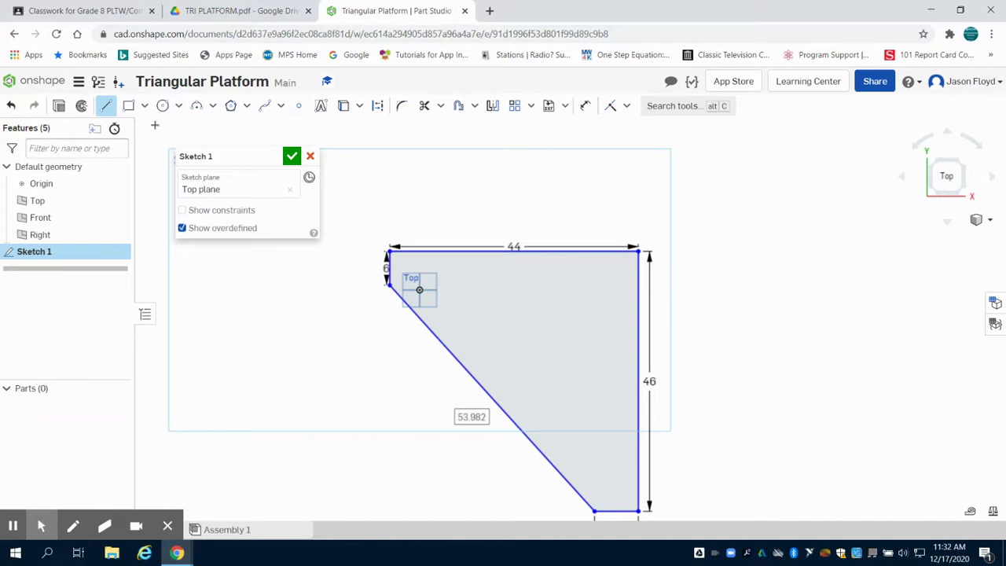
# - Finish Sketch 1 and extrude the outline 3 in into a solid platform
pyautogui.click(59, 106)
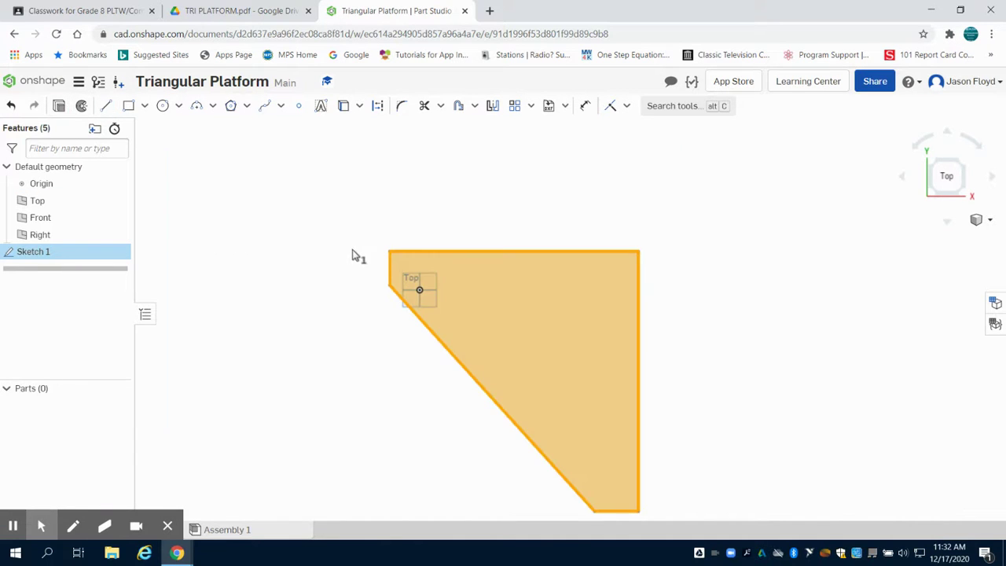
pyautogui.hotkey('shift', 'e')
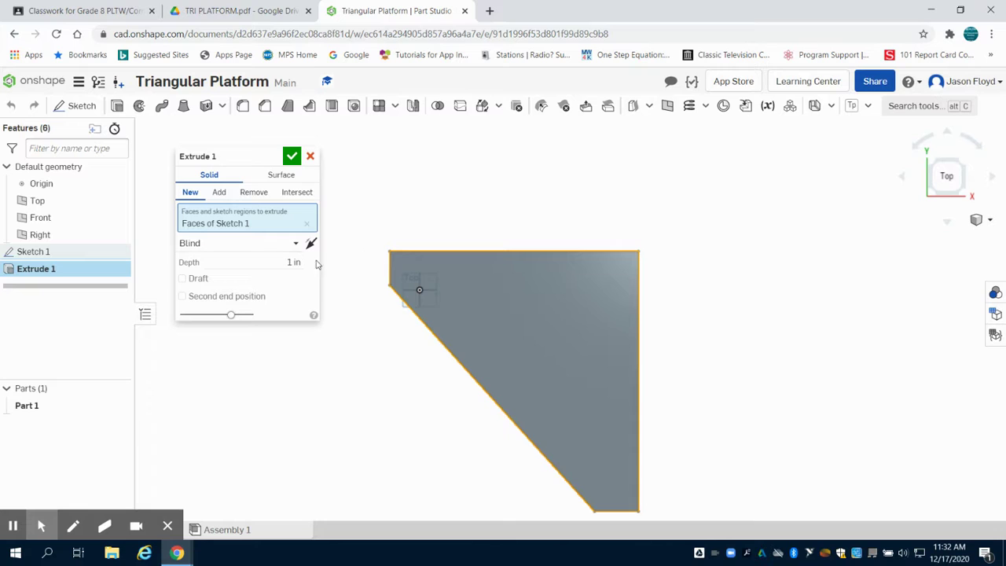
pyautogui.click(294, 262)
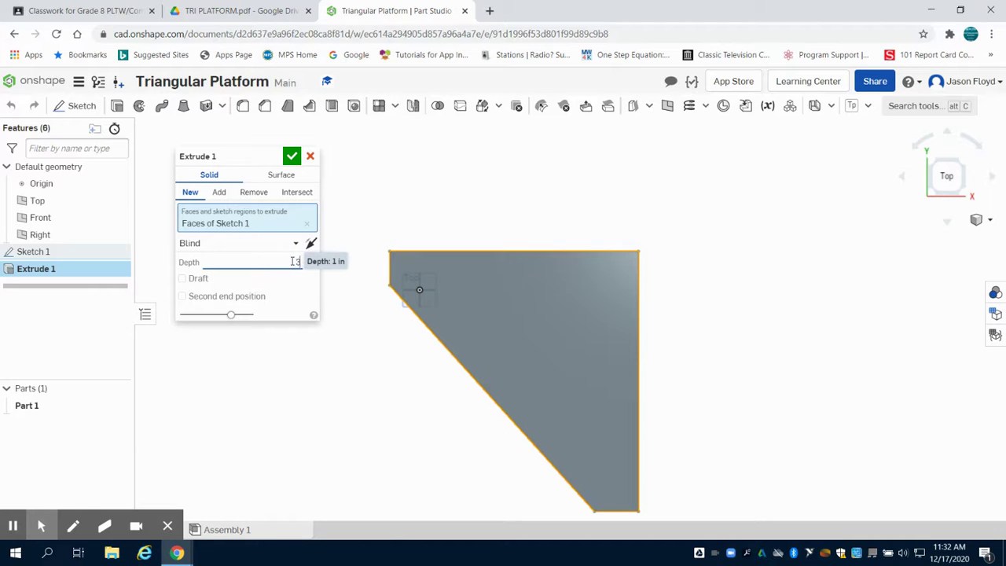
pyautogui.click(292, 160)
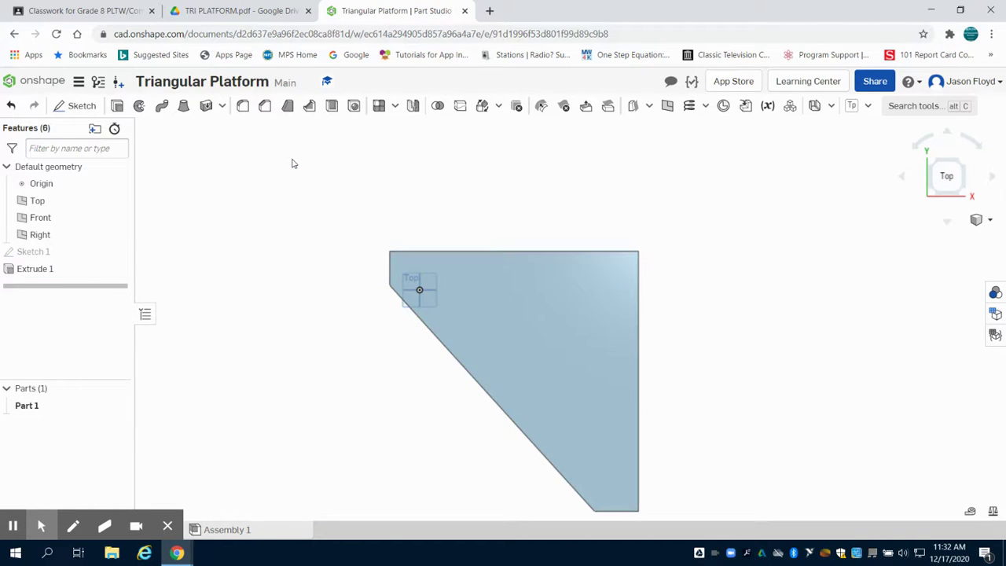
pyautogui.click(956, 166)
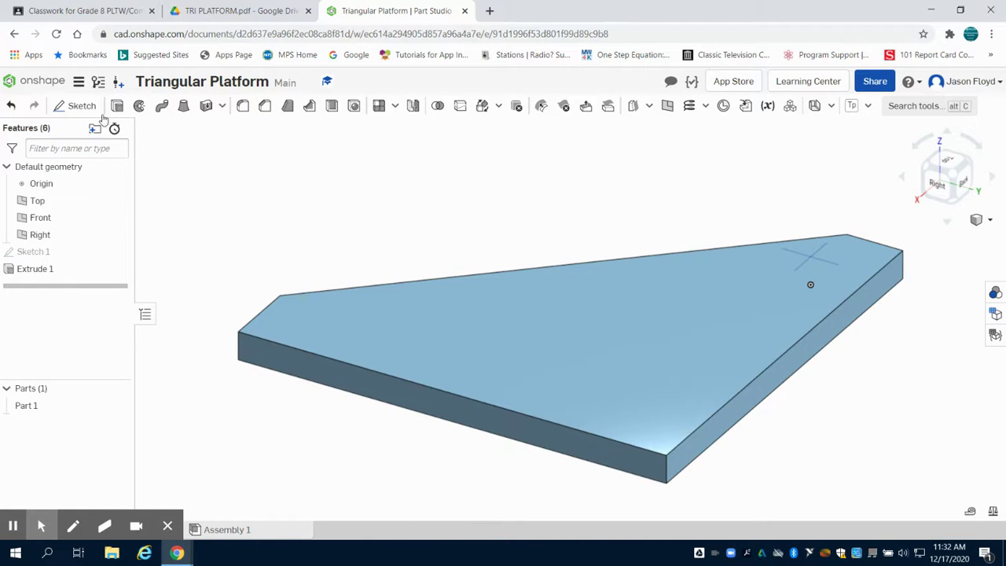
# - Start Sketch 2 on the platform's top face, viewed straight down
pyautogui.click(77, 107)
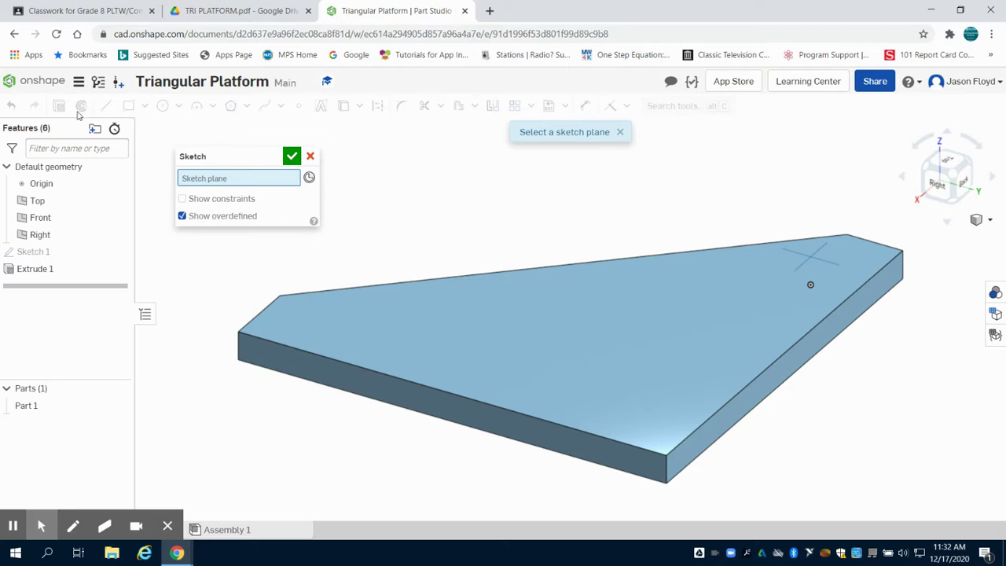
pyautogui.click(544, 326)
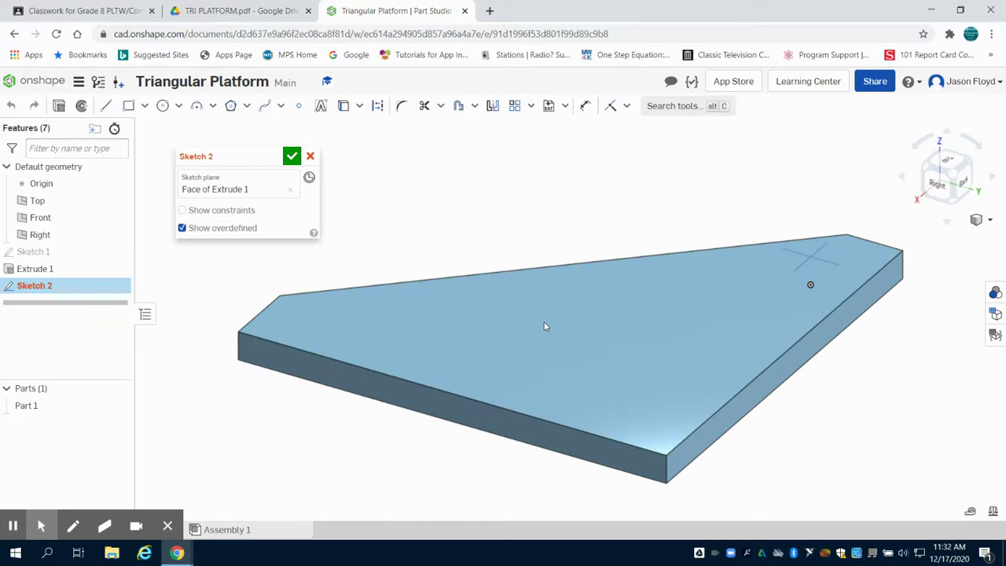
pyautogui.click(951, 165)
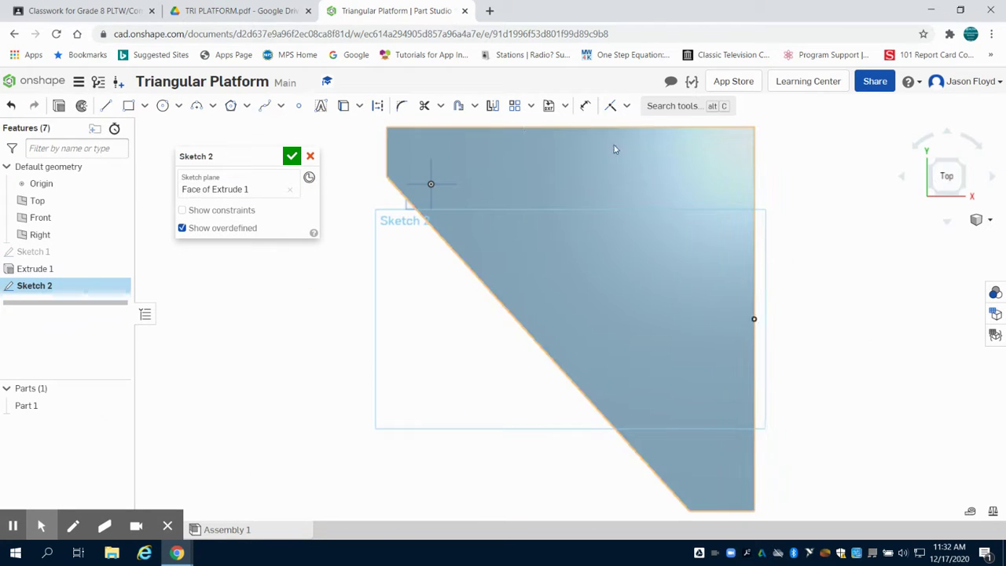
# - View the 3X Ø4.00 through-hole positions on the TRI PLATFORM.pdf drawing
pyautogui.click(271, 10)
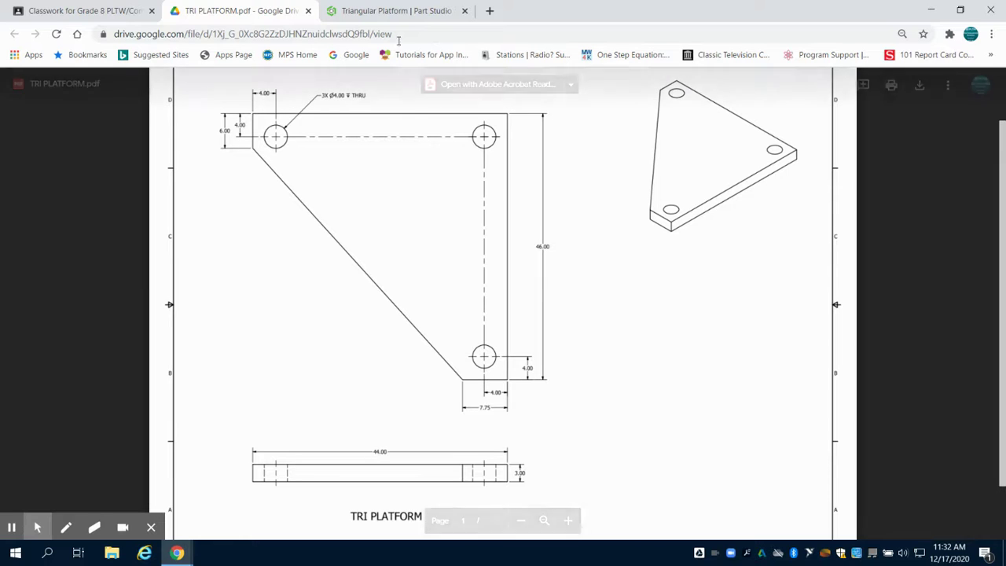
# - Draw three Ø4 circles near the top-left, top-right and bottom corners of the plate
pyautogui.click(397, 11)
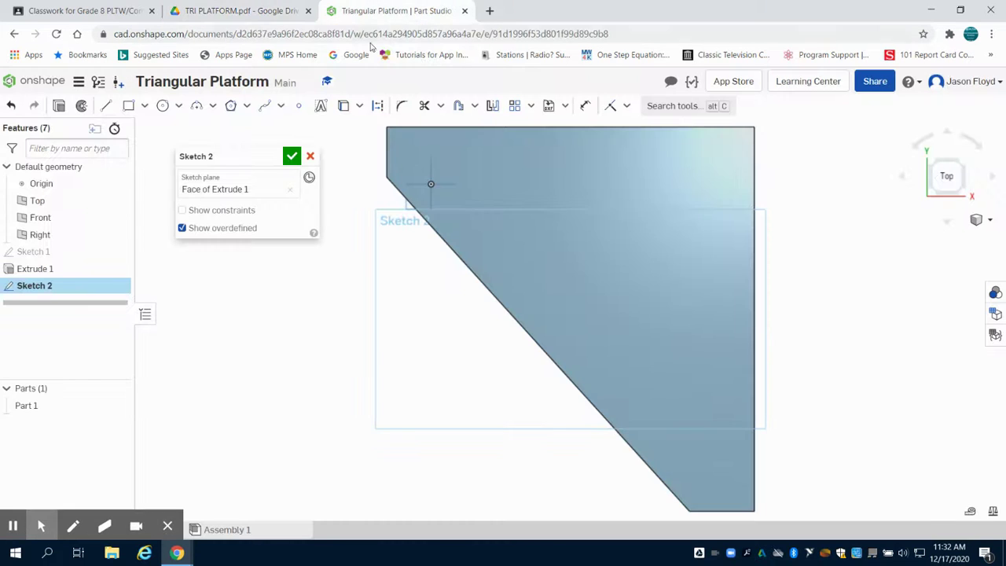
pyautogui.click(164, 106)
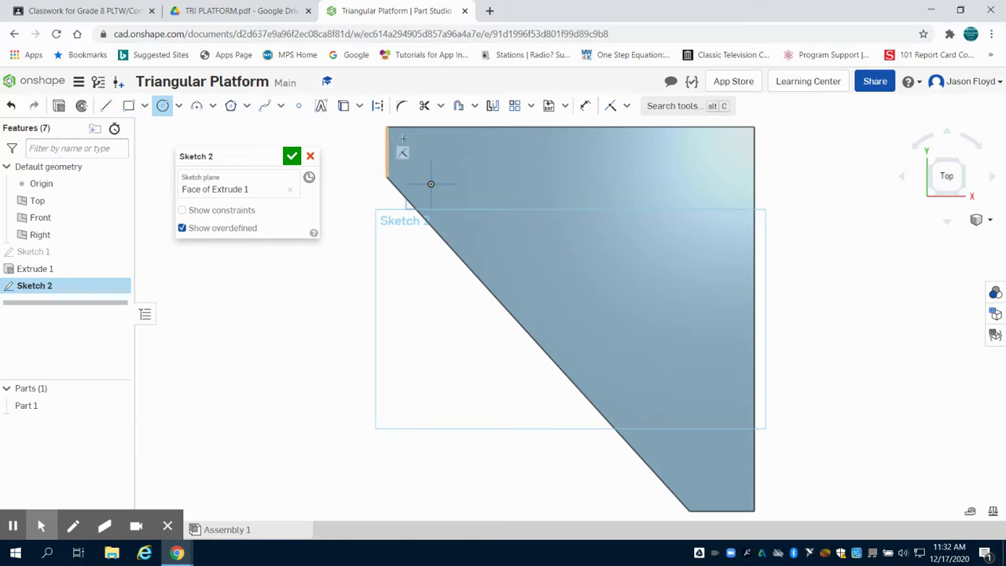
pyautogui.click(413, 150)
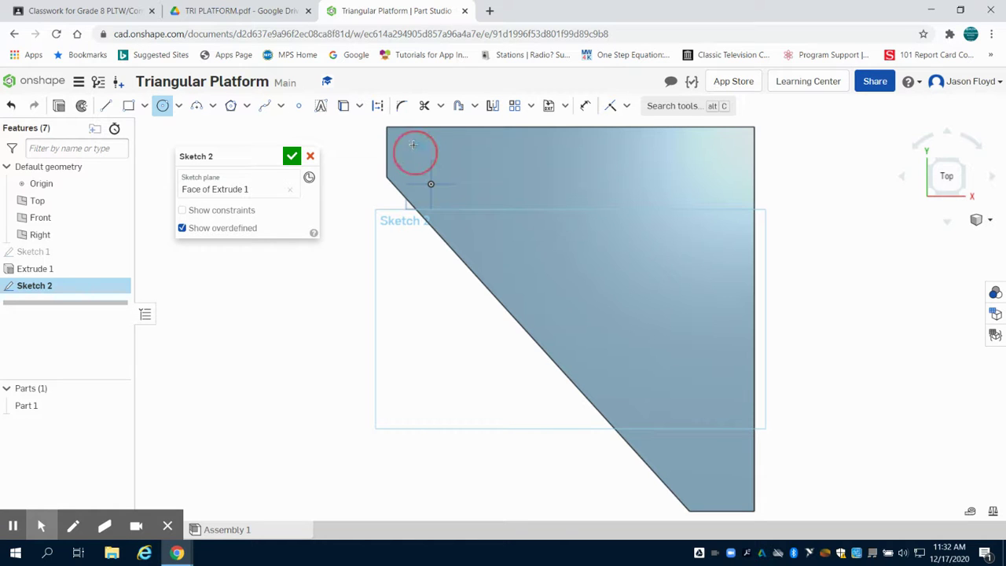
pyautogui.click(413, 143)
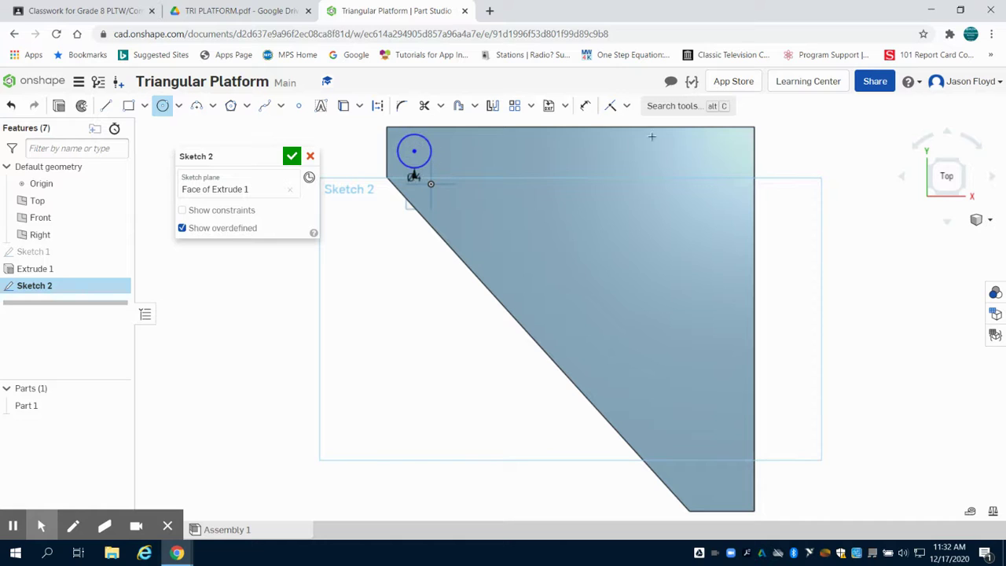
pyautogui.click(714, 158)
pyautogui.click(714, 145)
pyautogui.click(721, 481)
pyautogui.click(721, 462)
pyautogui.write('4')
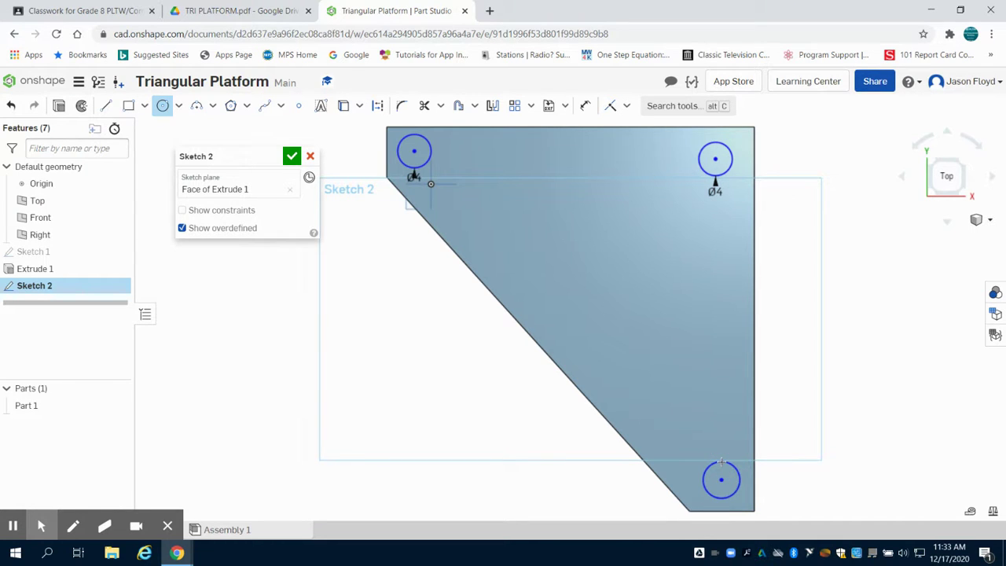
pyautogui.press('Return')
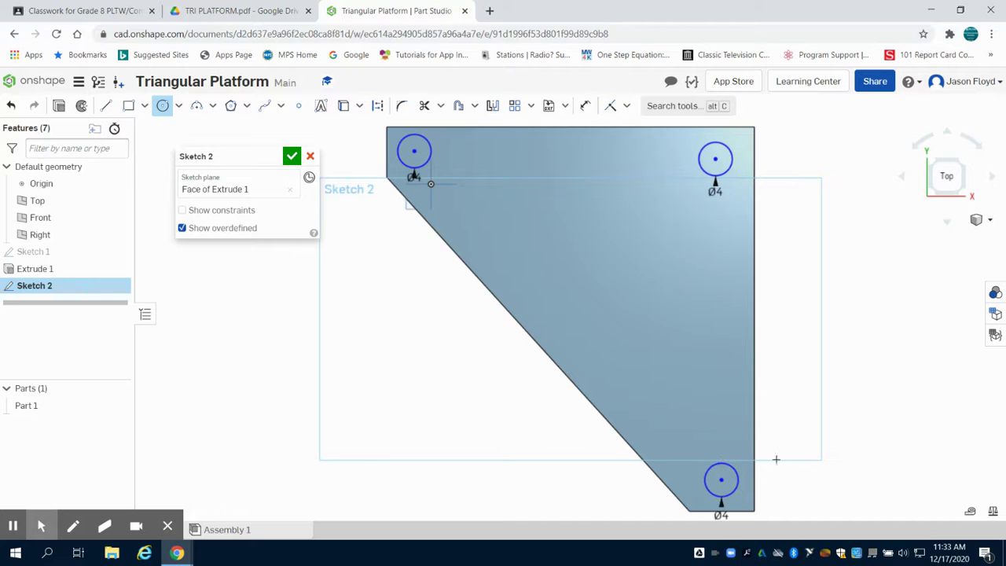
pyautogui.click(587, 107)
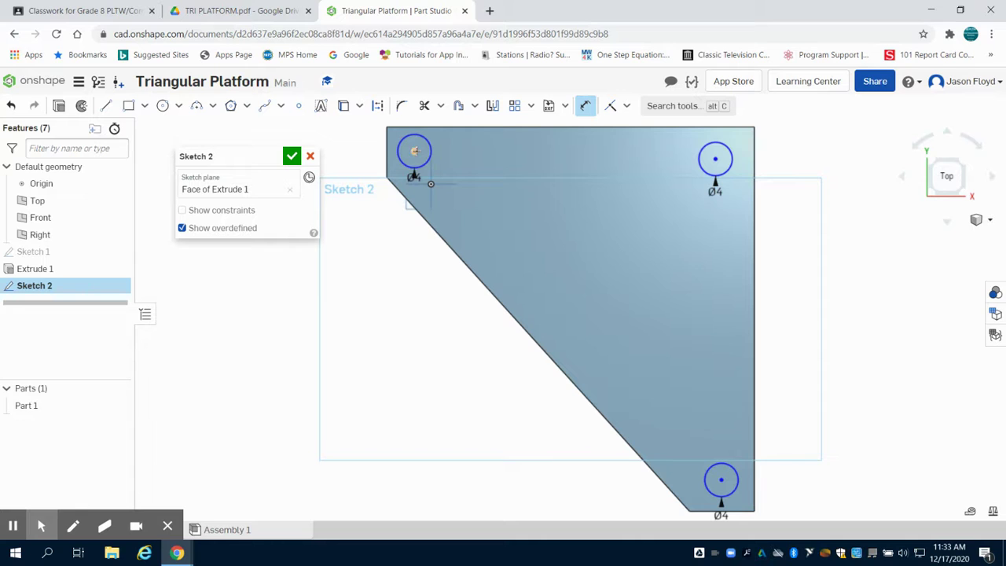
# - Locate the top-left circle 4 from the left edge and 4 below the top edge
pyautogui.click(396, 149)
pyautogui.click(387, 149)
pyautogui.click(355, 148)
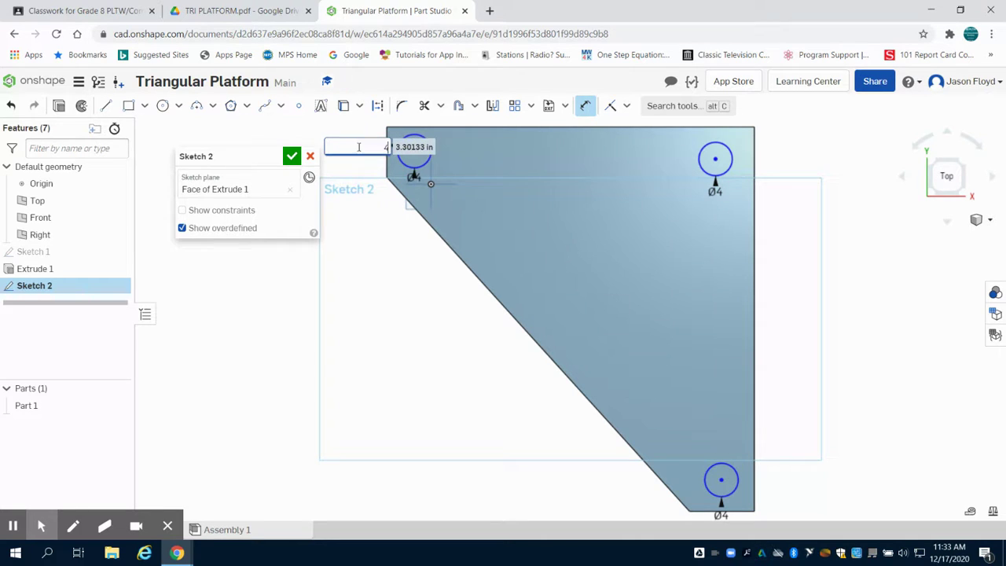
pyautogui.write('4')
pyautogui.press('Return')
pyautogui.click(419, 128)
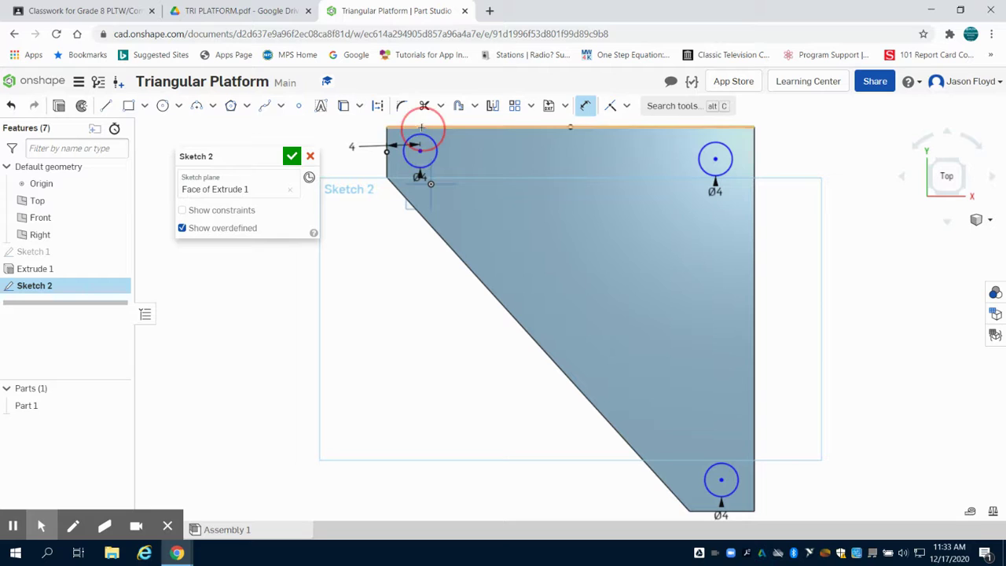
pyautogui.click(420, 150)
pyautogui.click(448, 152)
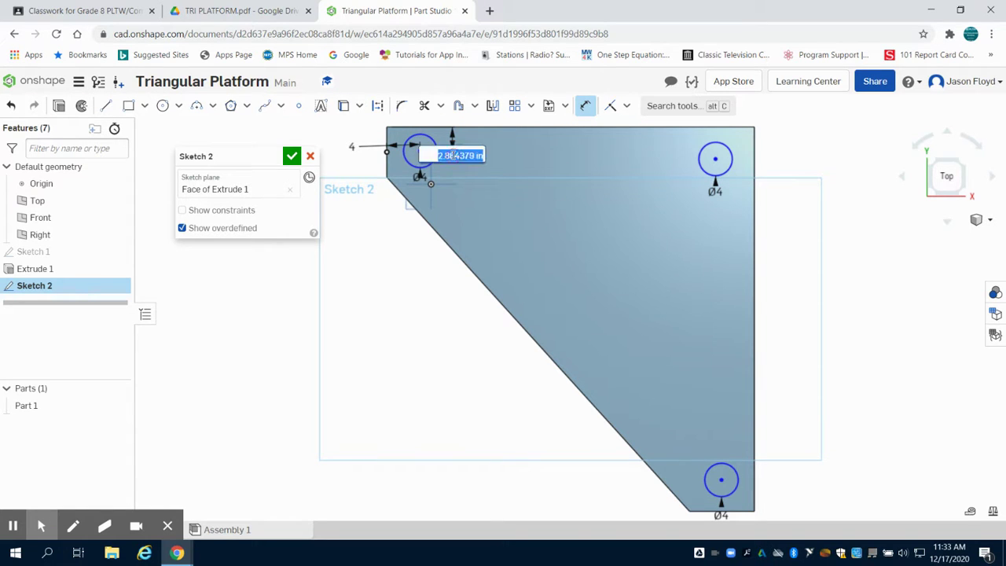
pyautogui.write('4')
pyautogui.press('Return')
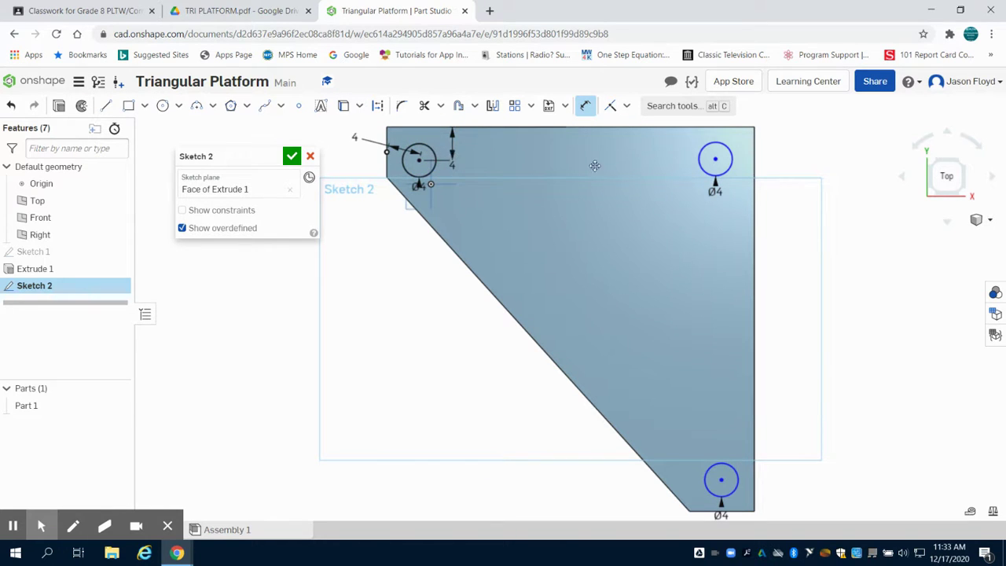
# - Locate the top-right circle 4 from the right edge and dimension its top-edge offset
pyautogui.click(716, 160)
pyautogui.click(754, 162)
pyautogui.click(771, 162)
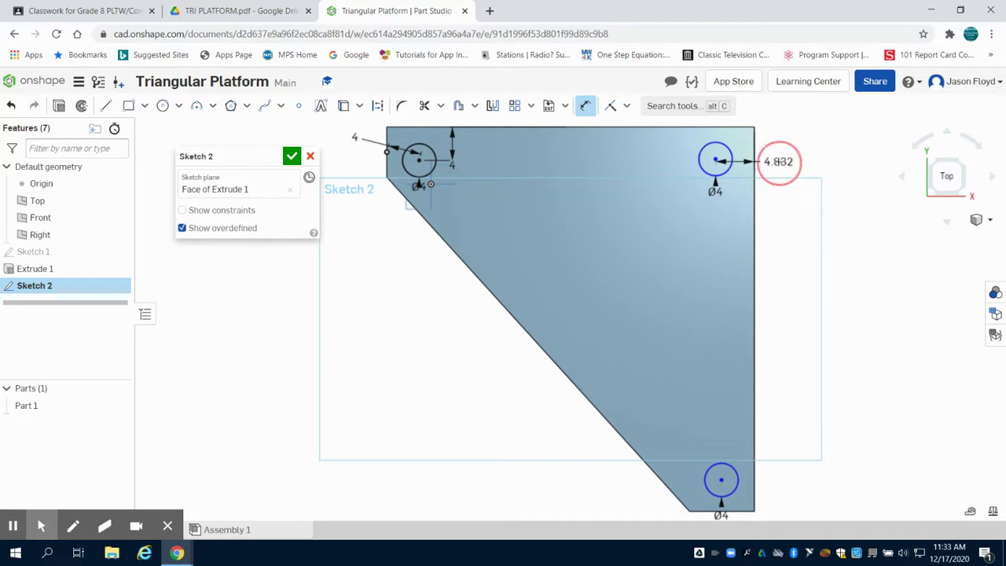
pyautogui.write('4')
pyautogui.press('Return')
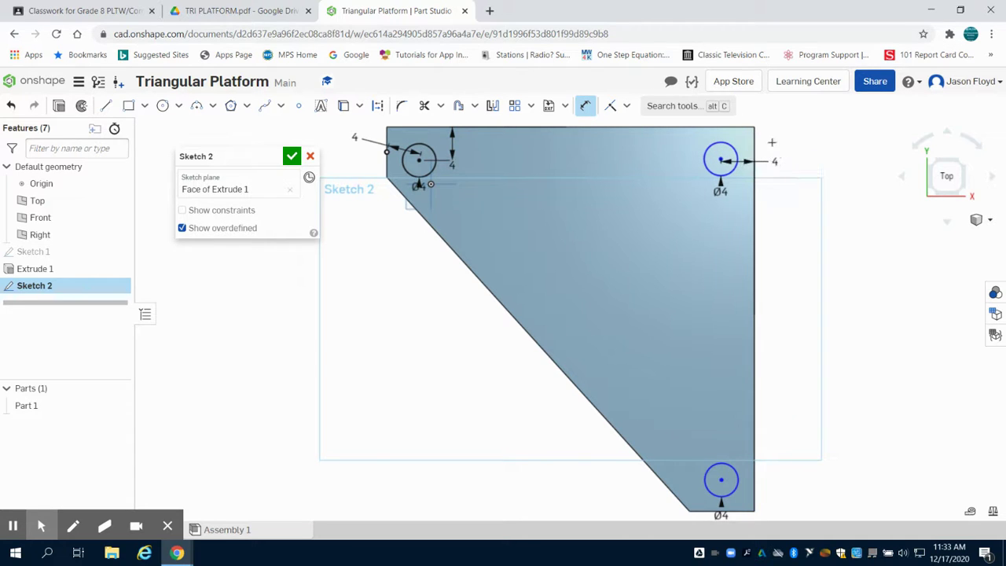
pyautogui.click(720, 144)
pyautogui.click(720, 127)
pyautogui.click(792, 130)
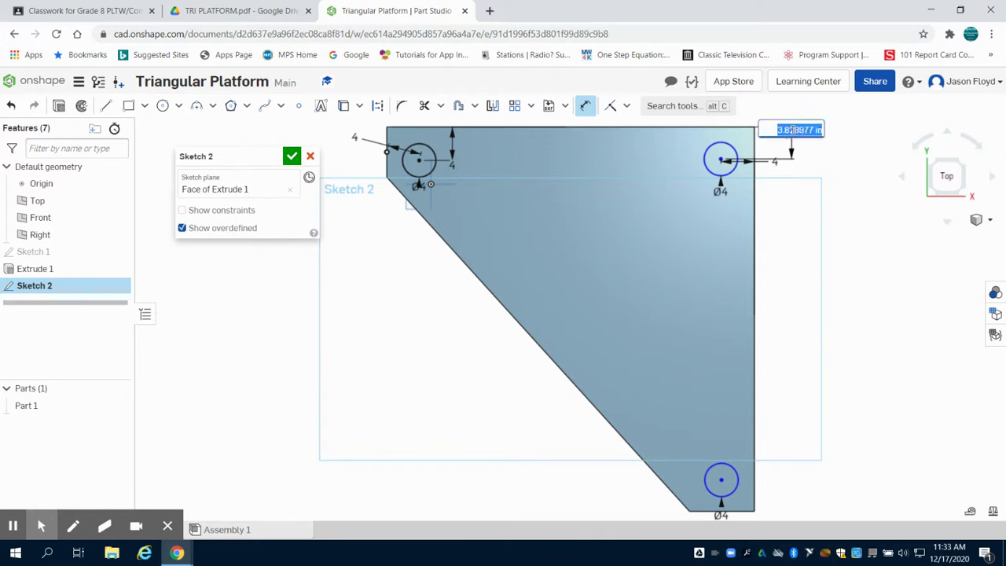
pyautogui.write('1')
pyautogui.press('Return')
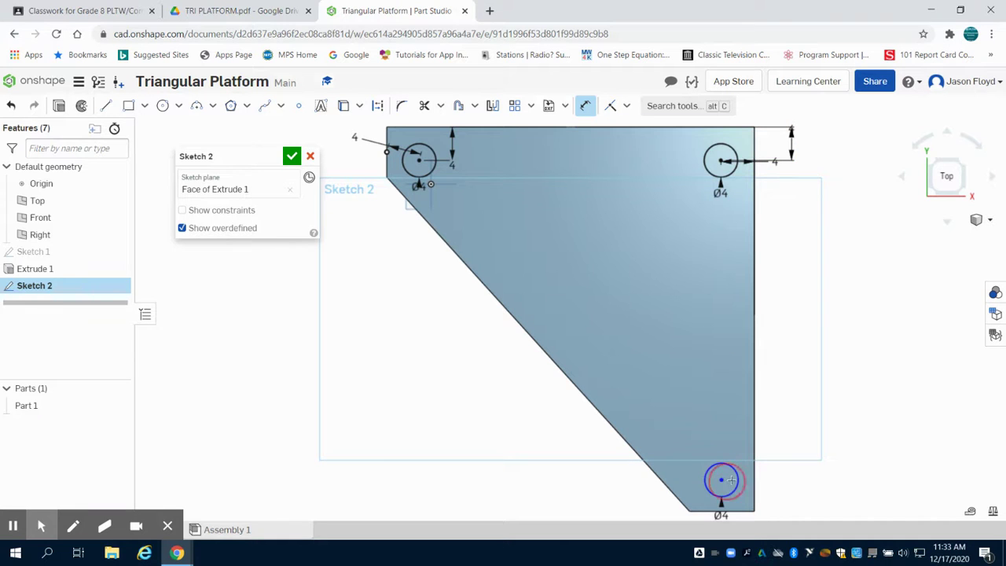
# - Locate the bottom circle 4 from the right edge and 4 above the bottom edge
pyautogui.click(756, 479)
pyautogui.click(721, 479)
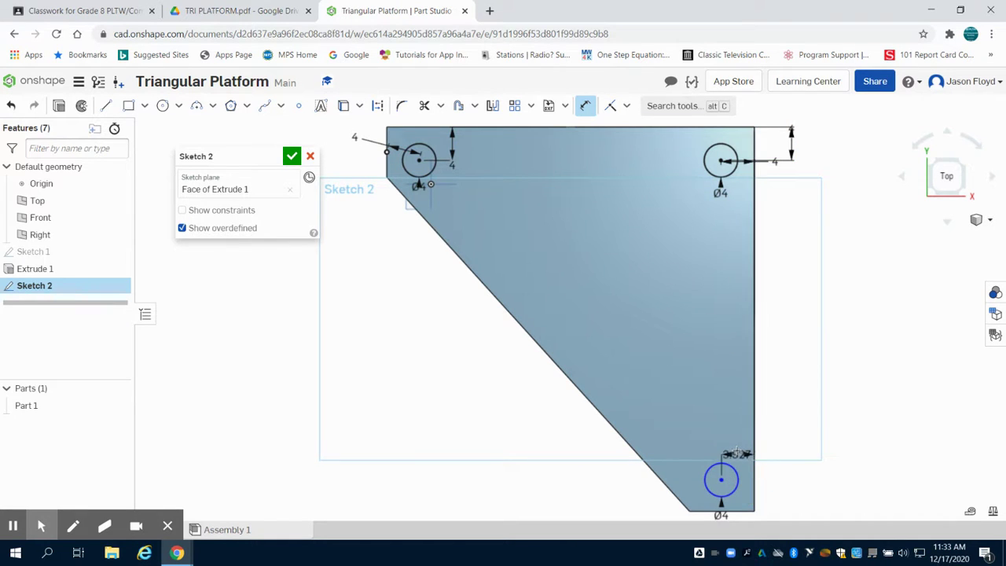
pyautogui.click(737, 449)
pyautogui.click(734, 449)
pyautogui.write('4')
pyautogui.press('Return')
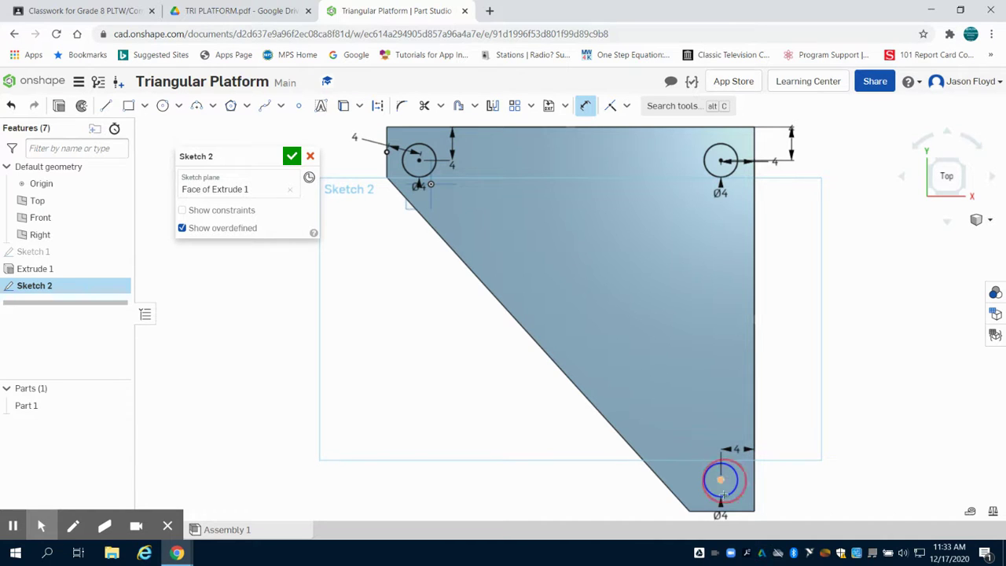
pyautogui.click(726, 512)
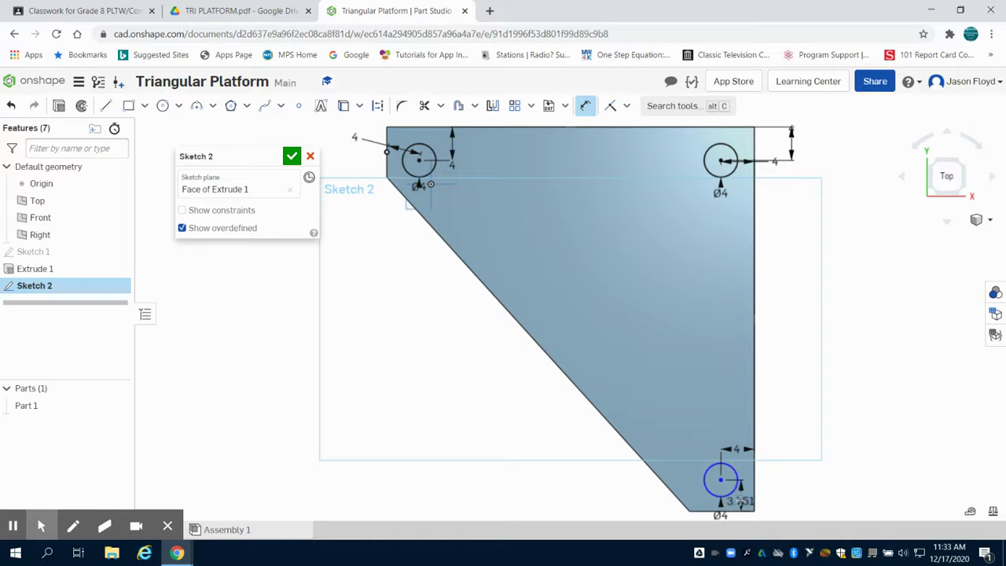
pyautogui.click(739, 501)
pyautogui.write('4')
pyautogui.press('Return')
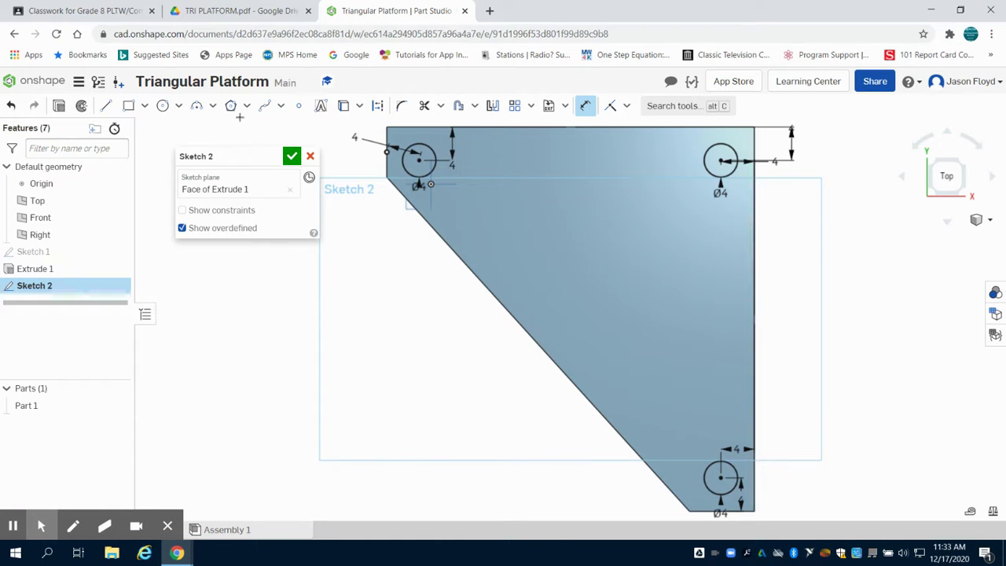
# - Extrude the three circles with Remove at 3 in depth, forming through holes
pyautogui.click(63, 107)
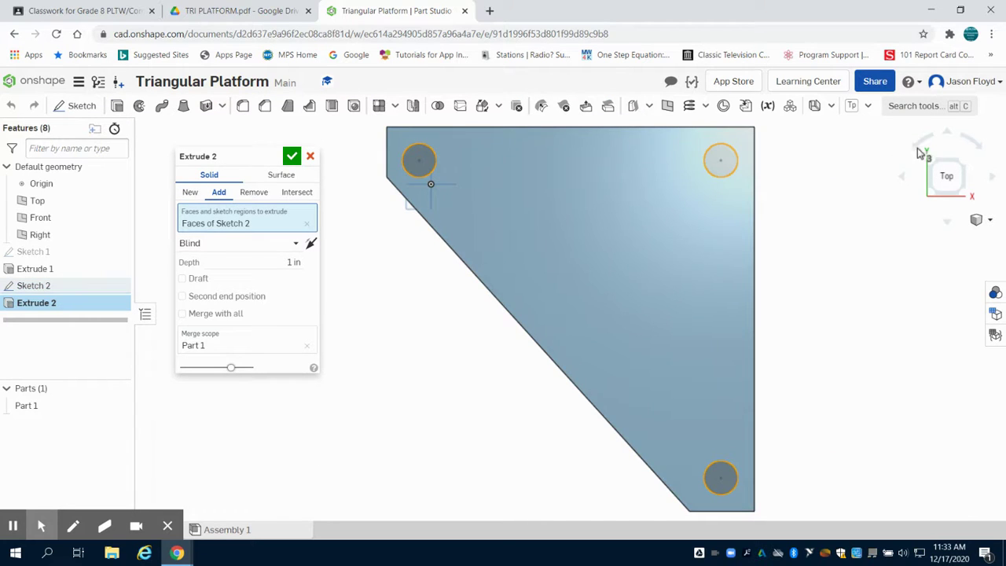
pyautogui.click(960, 167)
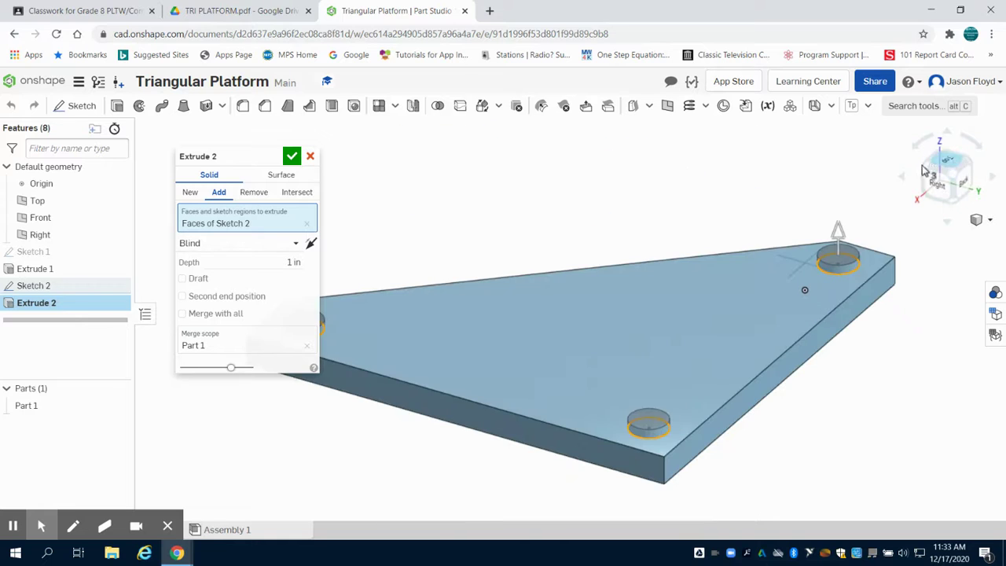
pyautogui.click(260, 199)
pyautogui.moveTo(252, 160); pyautogui.dragTo(177, 159)
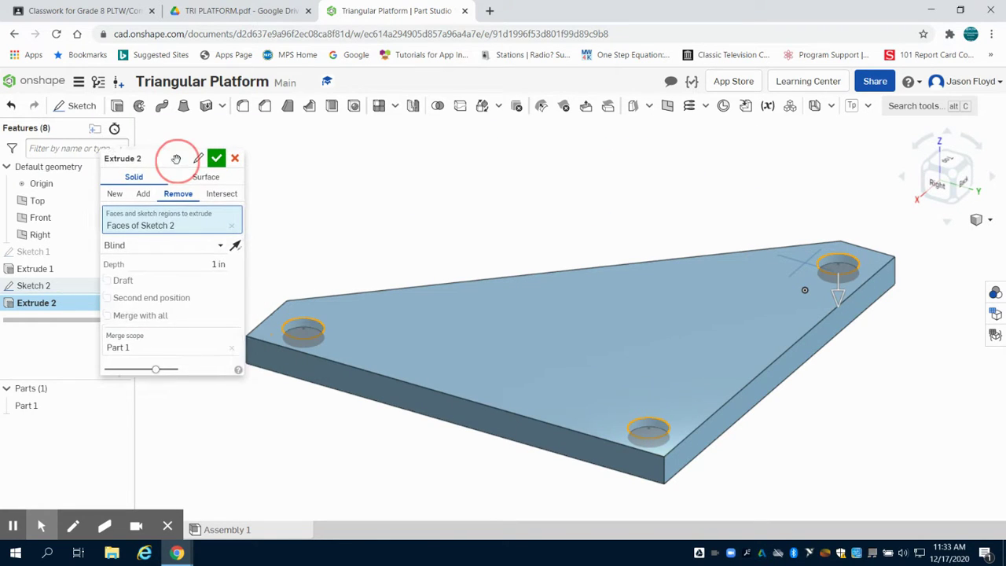
pyautogui.click(215, 263)
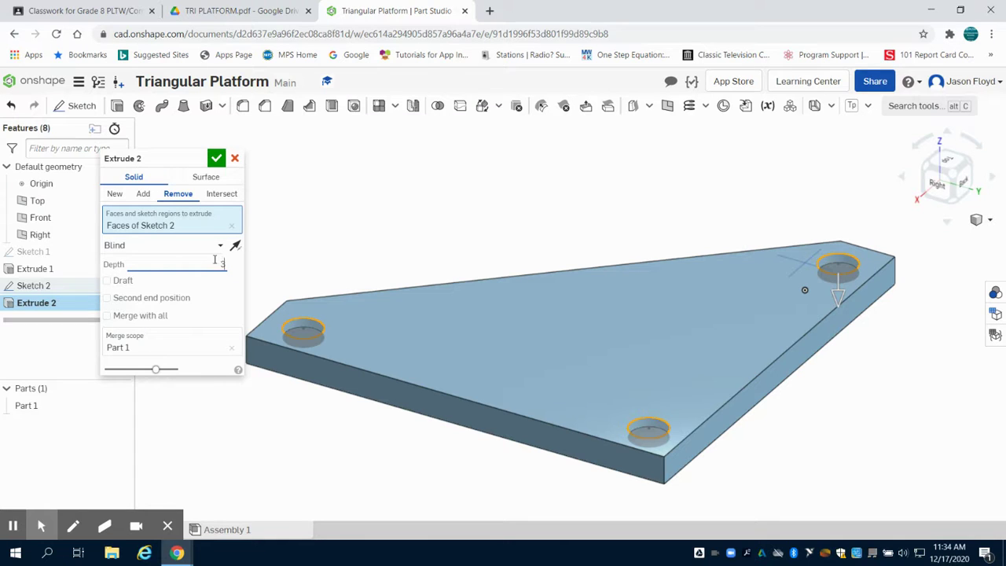
pyautogui.click(216, 160)
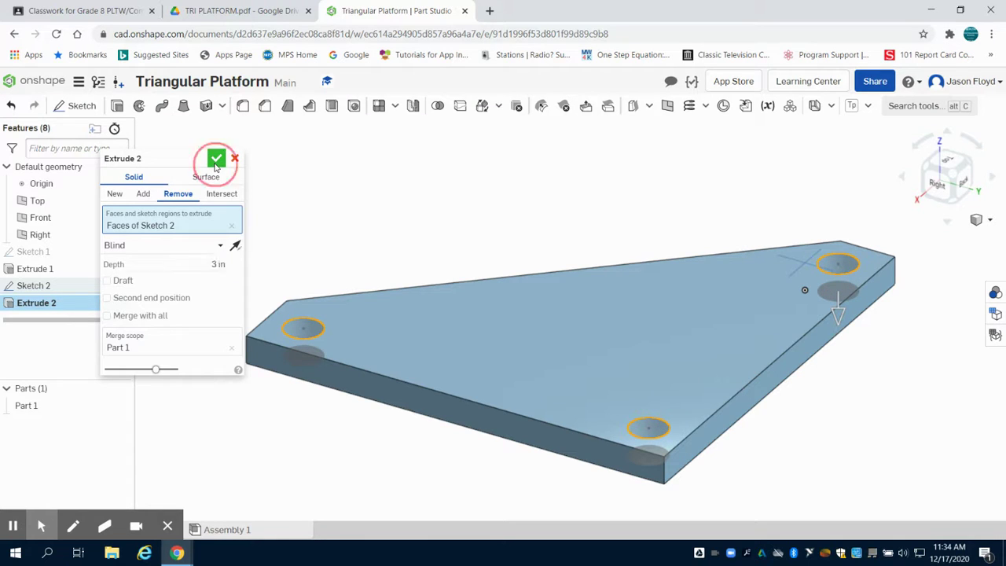
pyautogui.moveTo(706, 175)
pyautogui.mouseDown(button='right')
pyautogui.moveTo(685, 207)
pyautogui.moveTo(684, 196)
pyautogui.mouseUp(button='right')
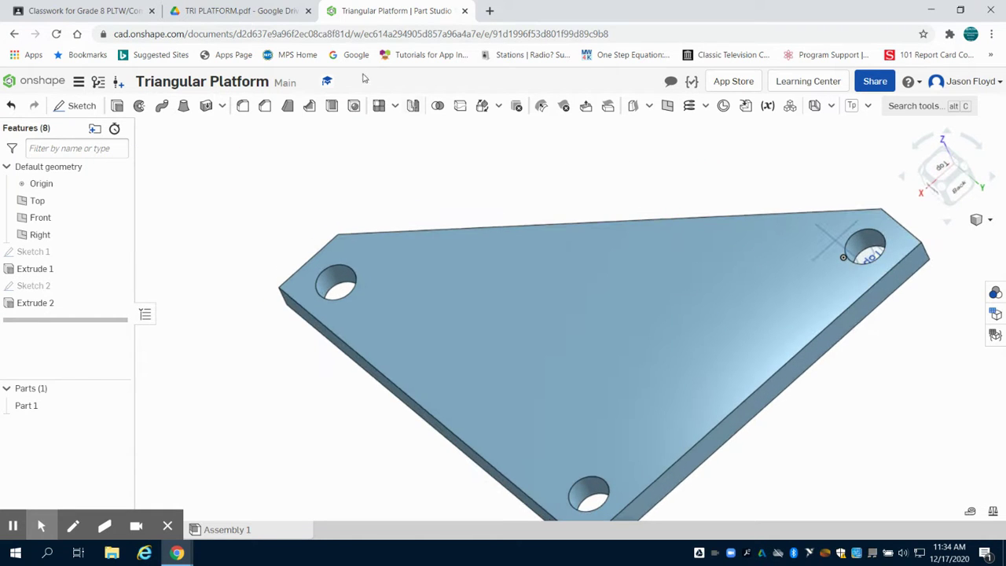
# - Recheck the drawing, then rename Part 1 to 'Triangular Platform' in the parts list
pyautogui.click(275, 17)
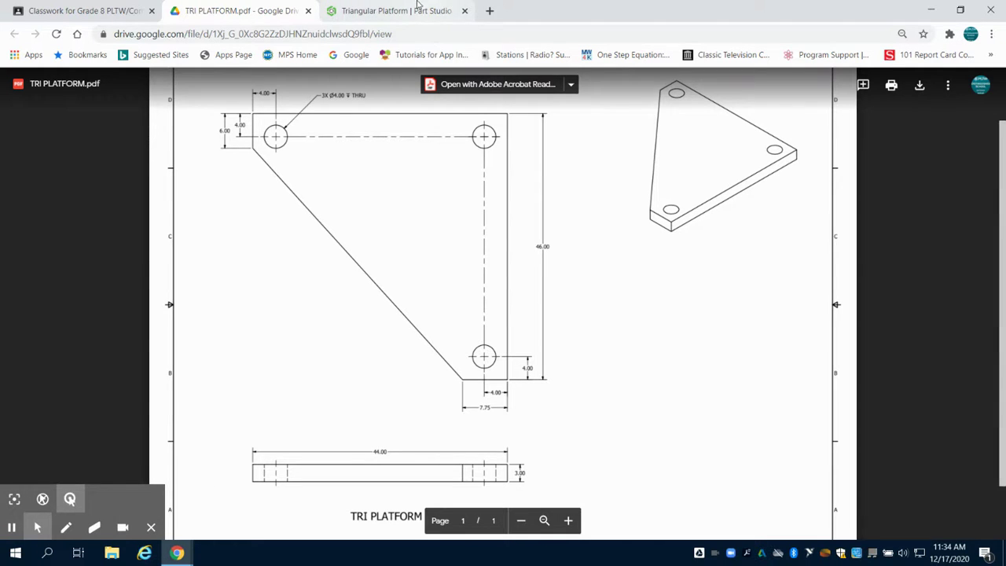
pyautogui.click(395, 12)
pyautogui.click(47, 406)
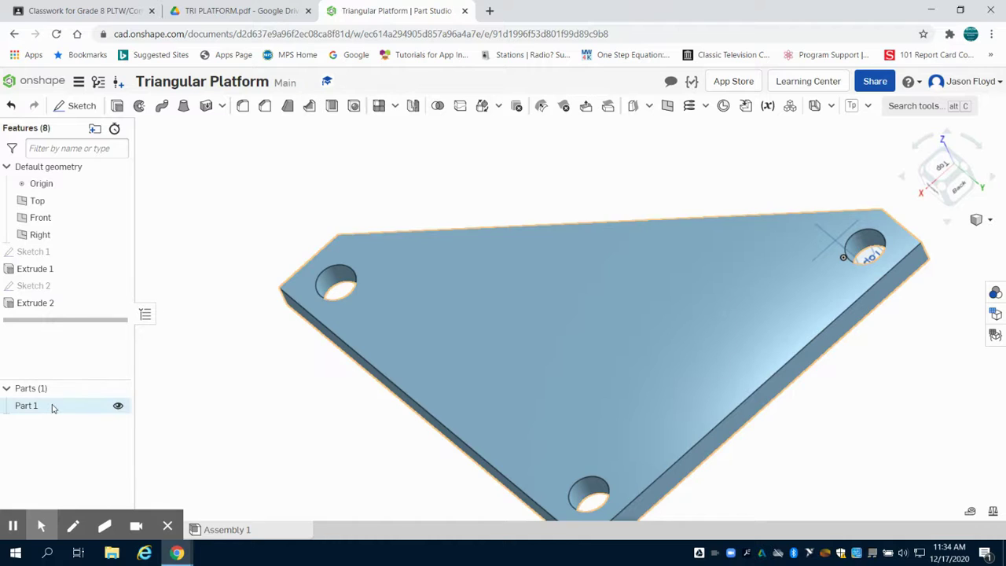
pyautogui.rightClick(51, 406)
pyautogui.click(81, 226)
pyautogui.write('Tra')
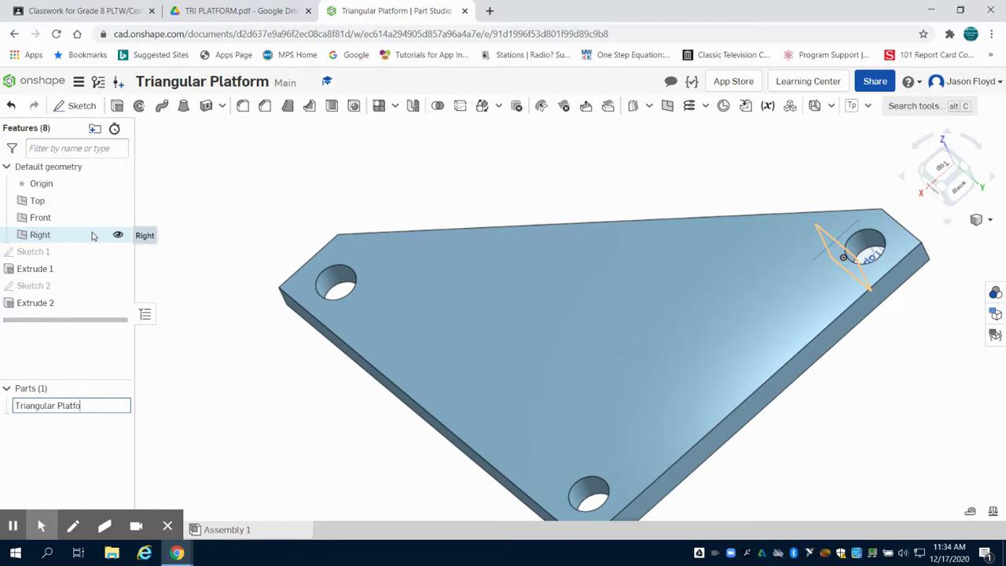
pyautogui.press('Return')
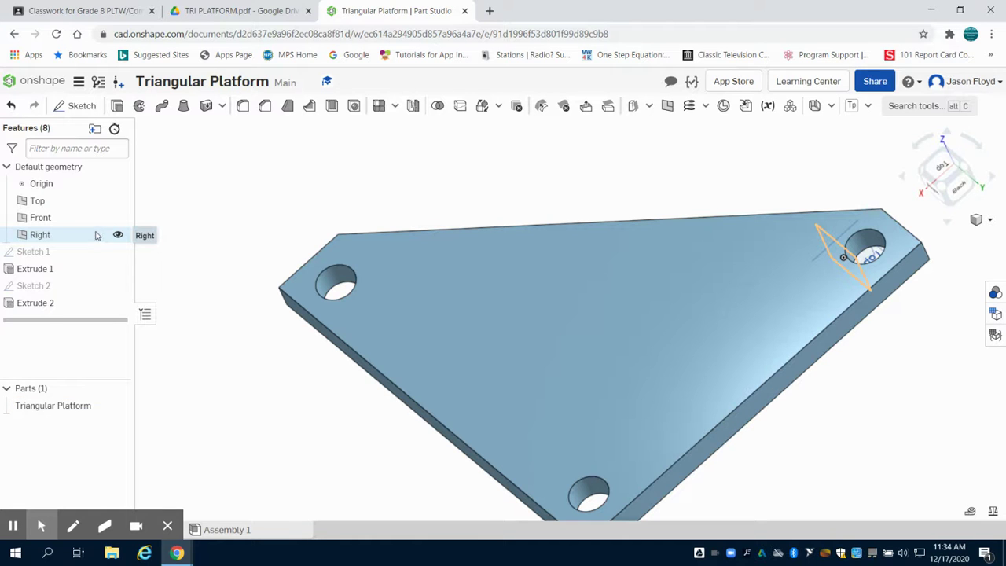
pyautogui.click(924, 171)
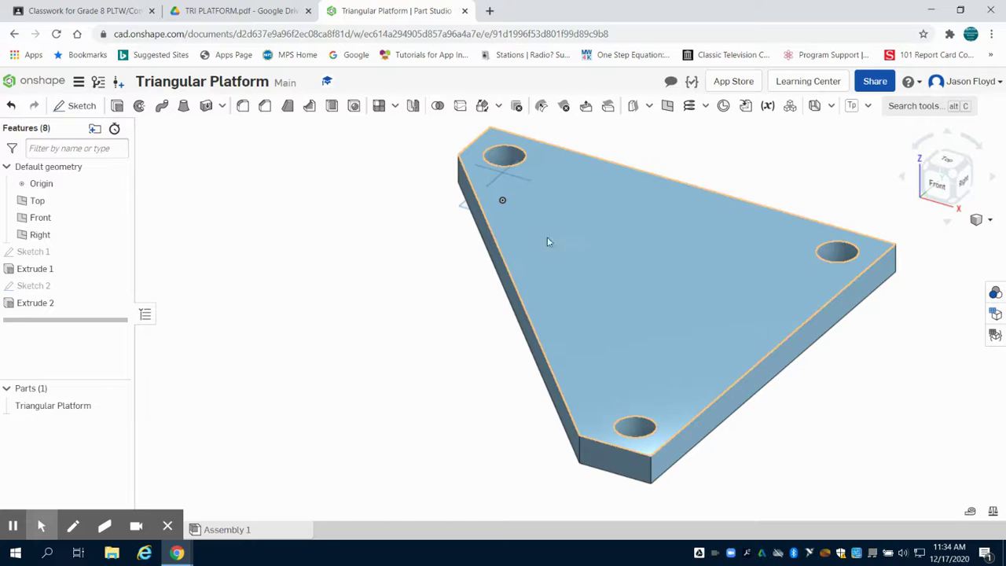